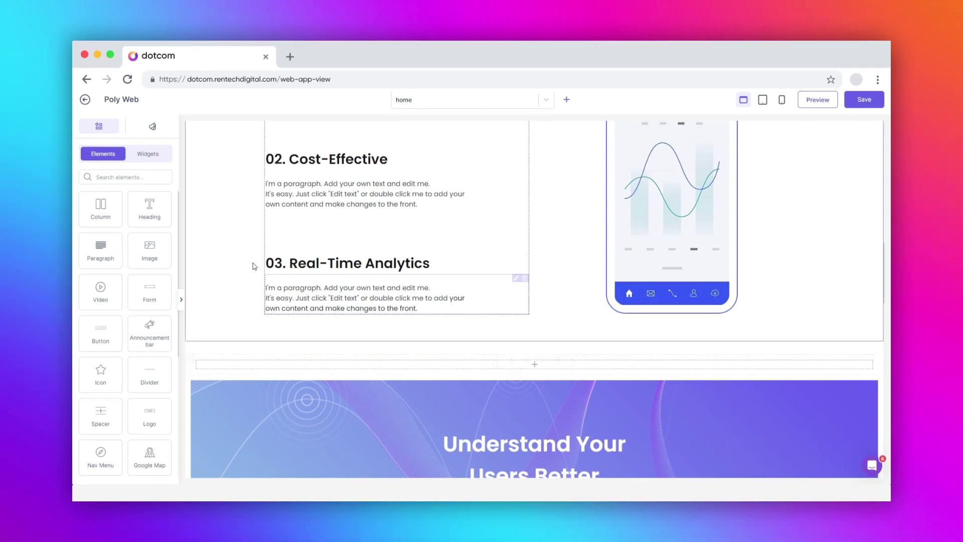
Drag the Marquee element into the empty row below the features section
scroll(128, 243, down, 5)
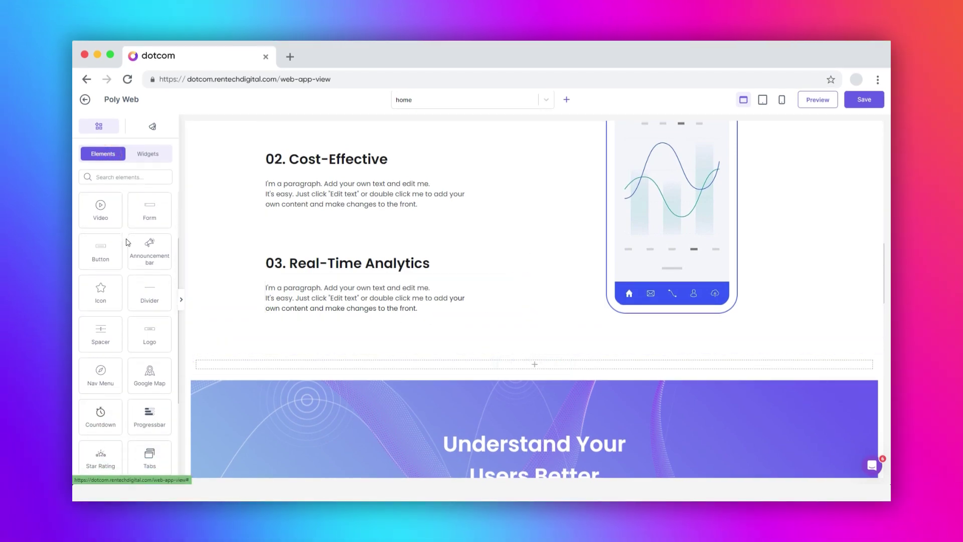
drag(149, 370, 538, 374)
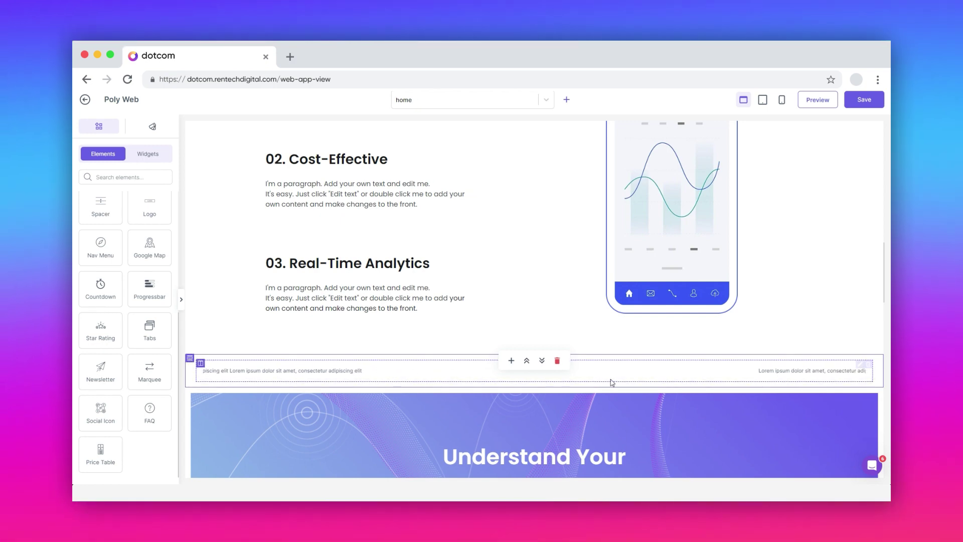
Open the marquee's settings, browse its Style and Advanced options, and return to the Marquee content section
click(860, 365)
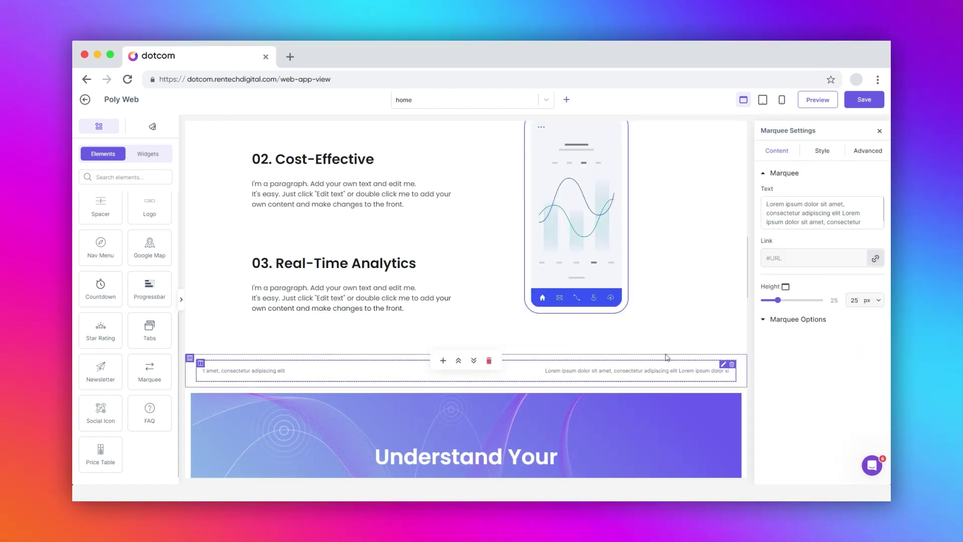
click(814, 152)
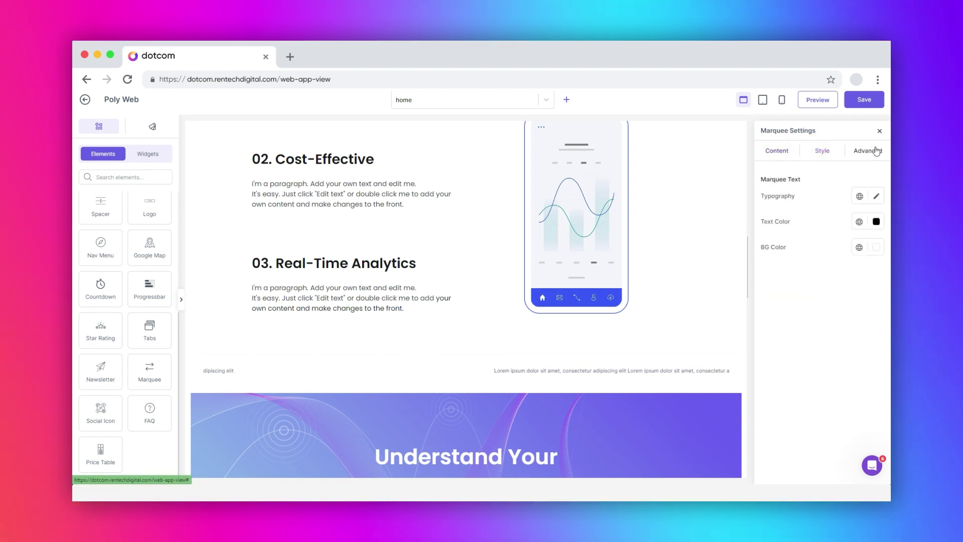
click(875, 150)
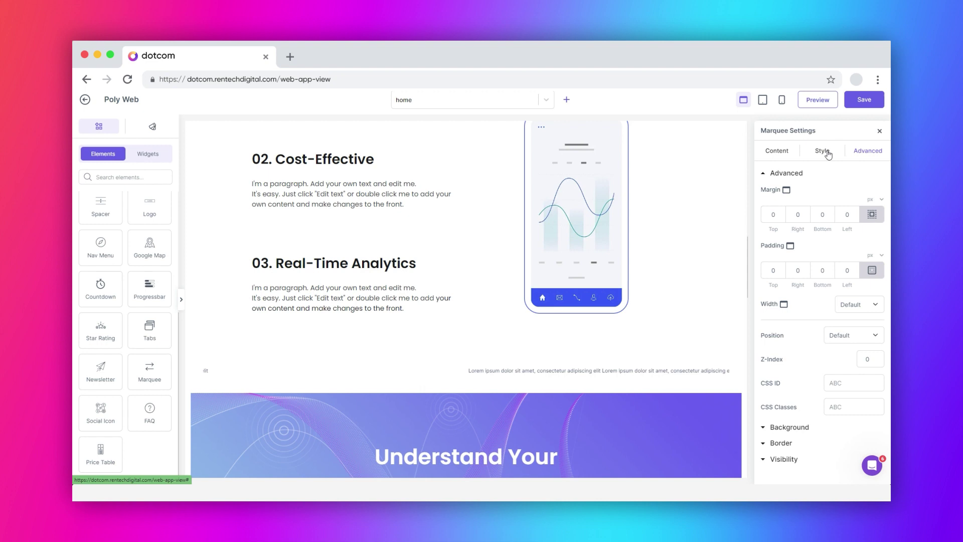
click(784, 153)
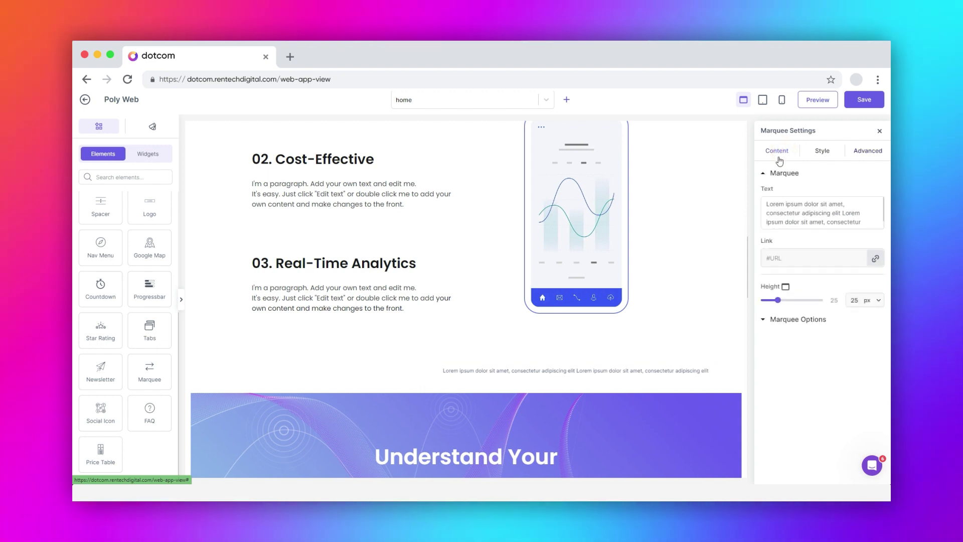
click(763, 321)
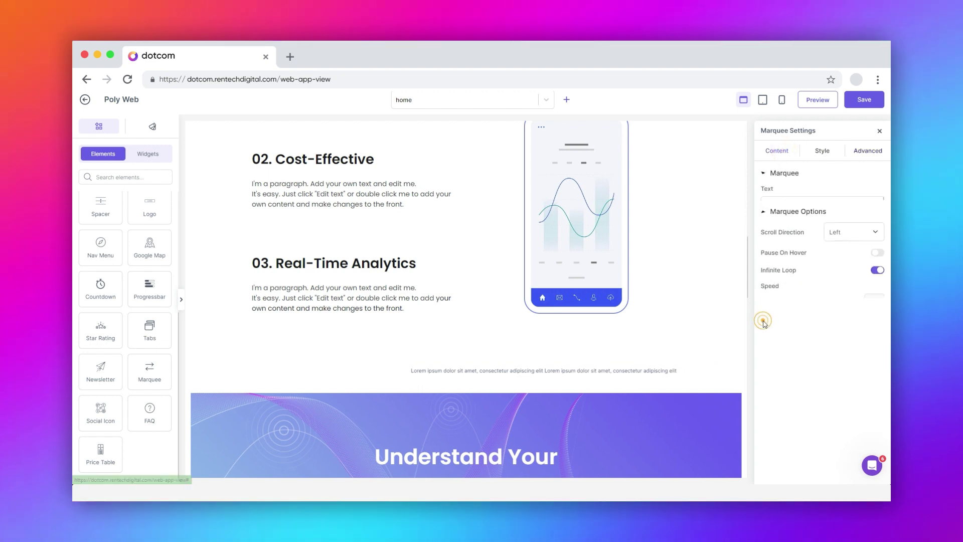
click(764, 174)
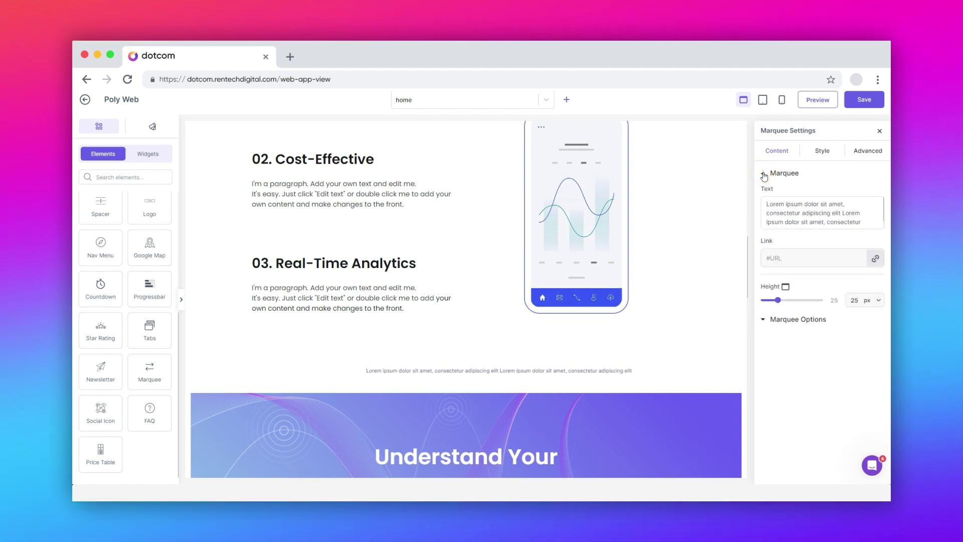
Replace the lorem ipsum with 'Special Offer: 20% OFF on your first website creation with Dotcom', adding no link
triple_click(789, 207)
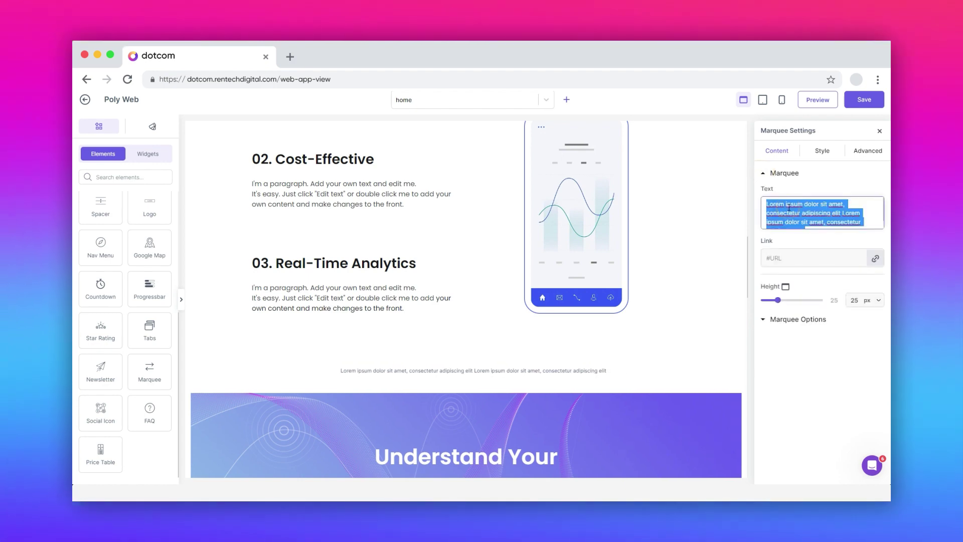
text(🎉 Special Offer: Get 20% OFF on your first website creation with Dotcom! Don't miss out on this chance to transform your online presence and stand out from the crowd. 🌈✨)
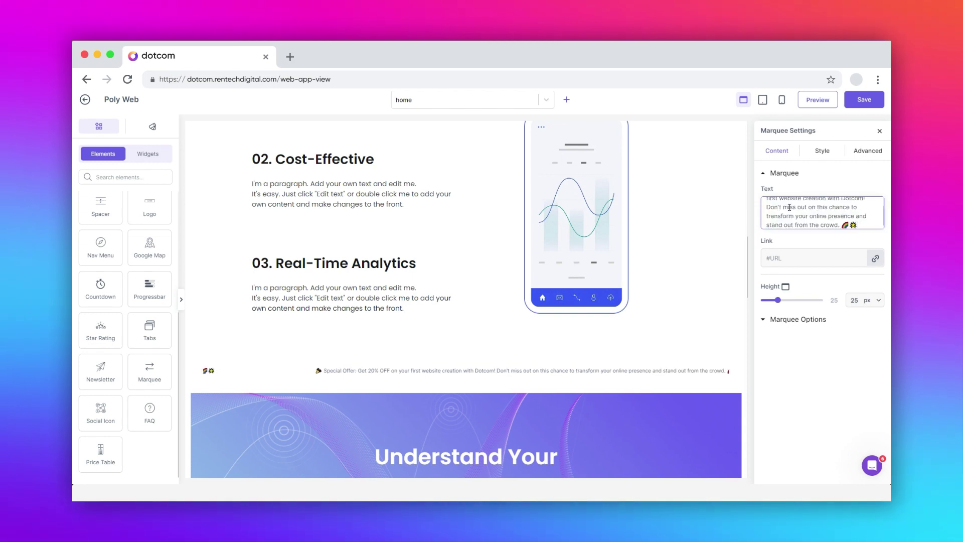
click(874, 260)
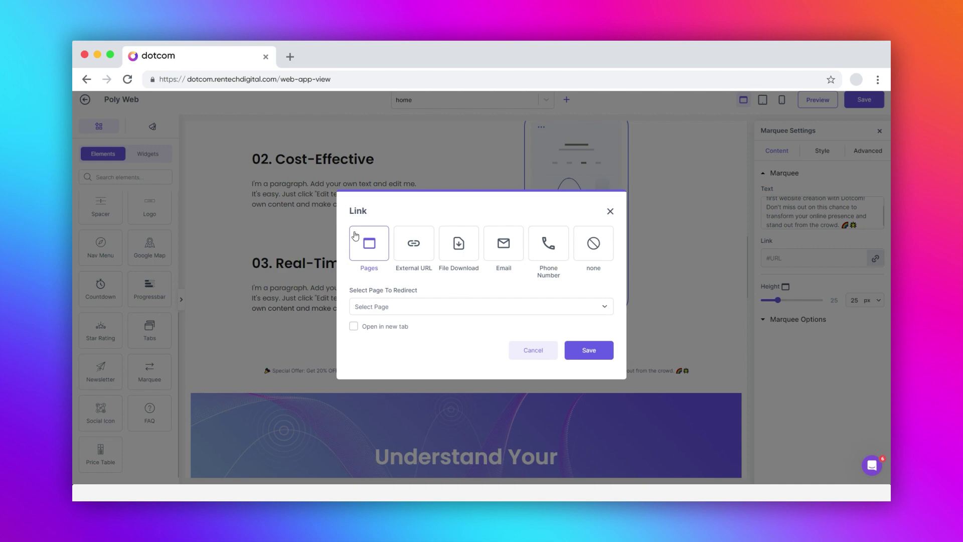
click(414, 261)
click(454, 260)
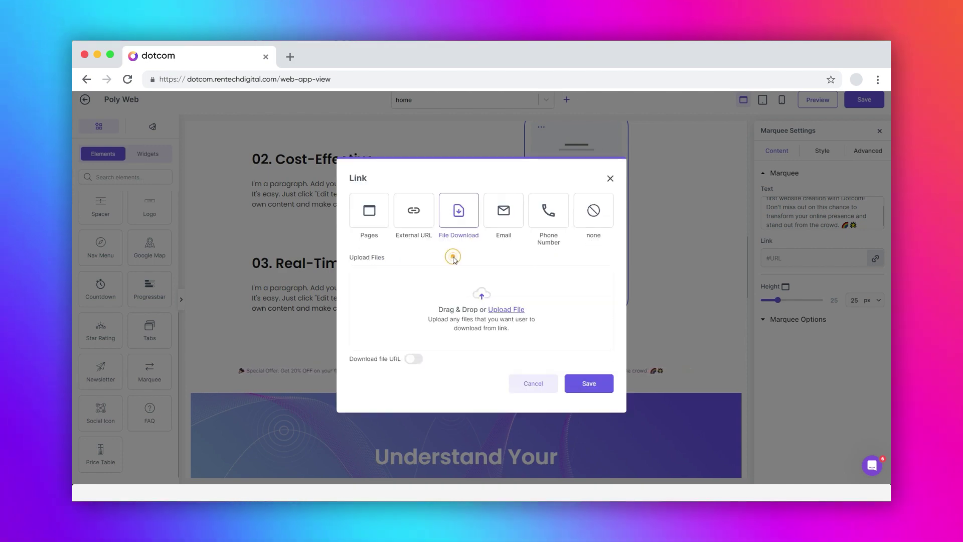
click(511, 216)
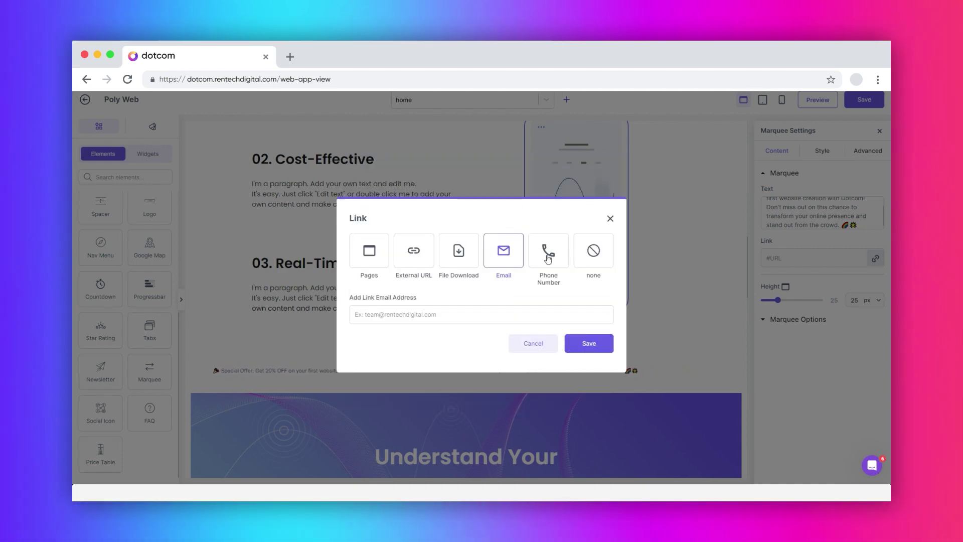
click(552, 250)
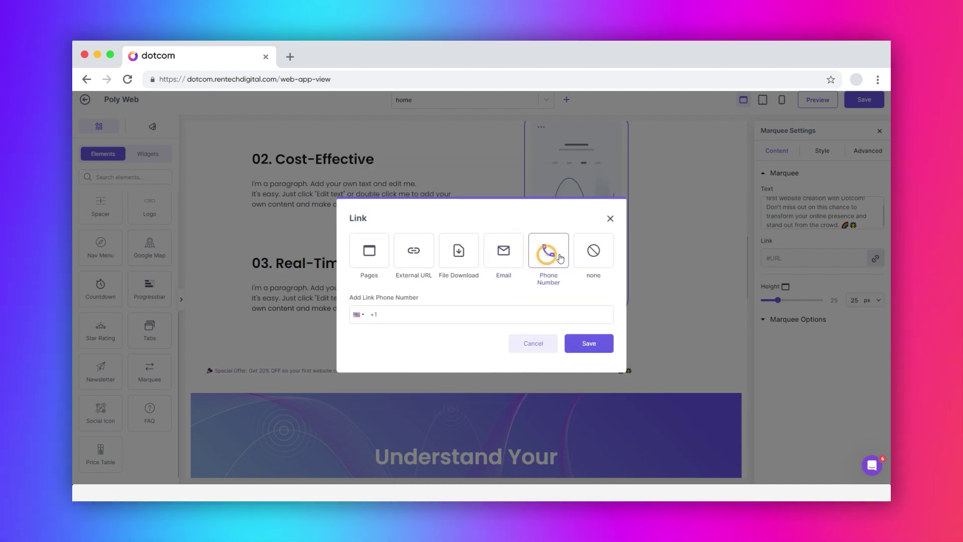
click(540, 347)
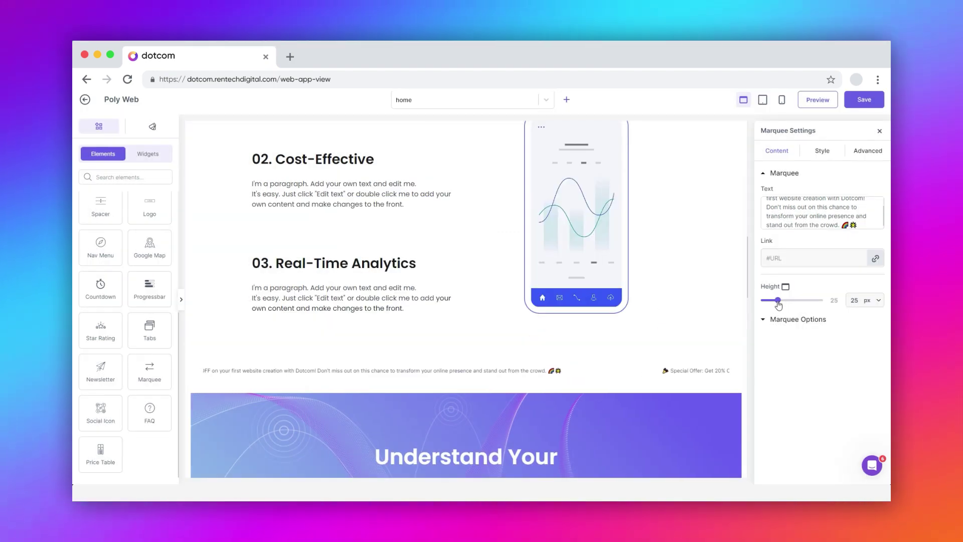
Set marquee height to 41 px, keep direction Left, enable pause on hover and infinite loop, speed 39
drag(780, 303, 787, 304)
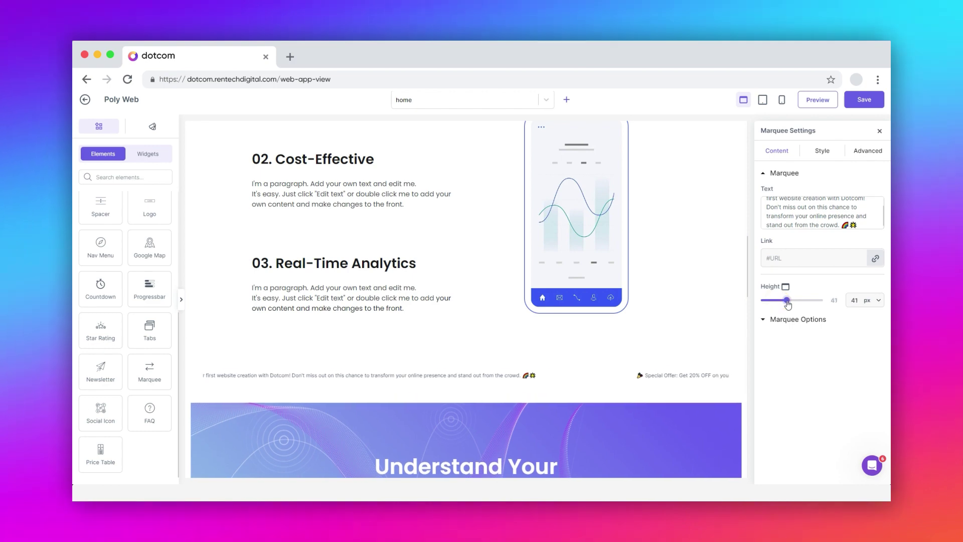
click(762, 320)
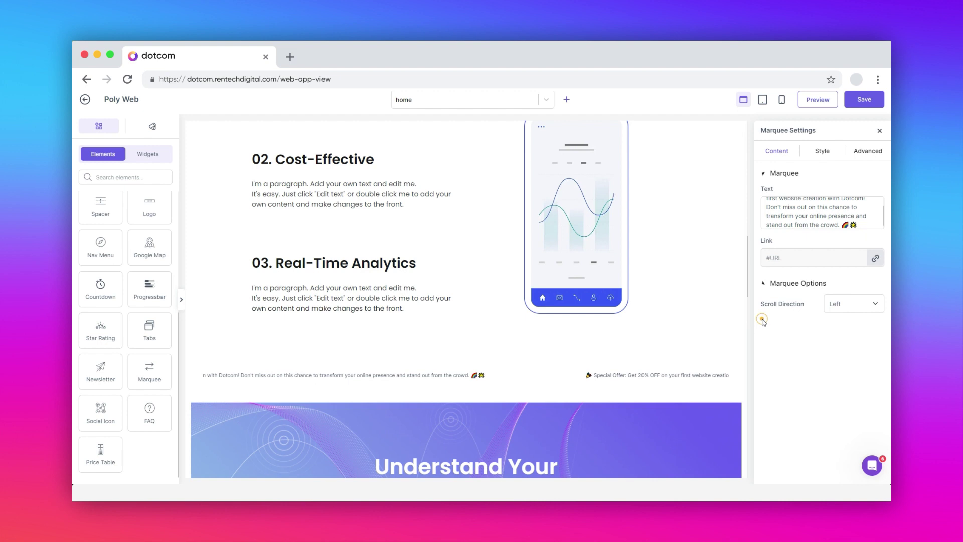
click(844, 217)
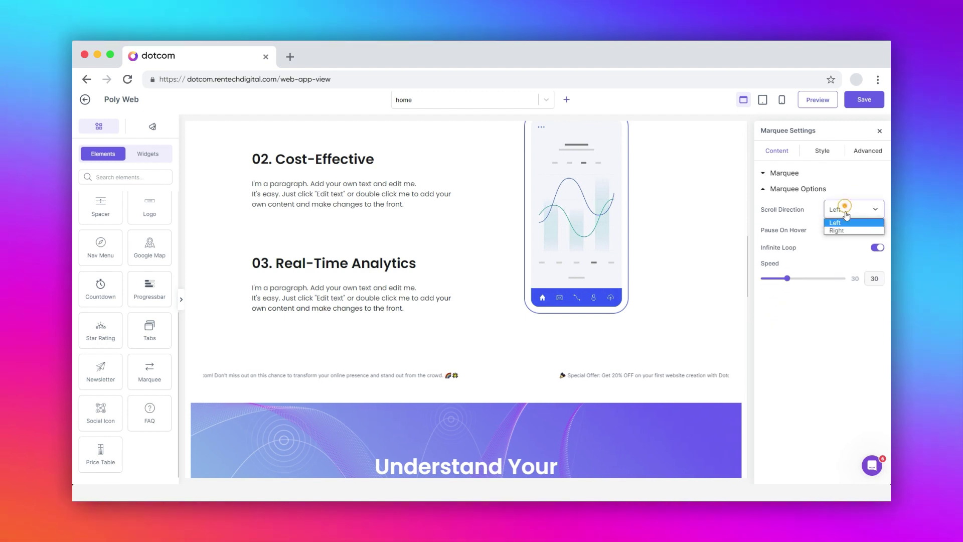
click(837, 231)
click(850, 217)
click(844, 228)
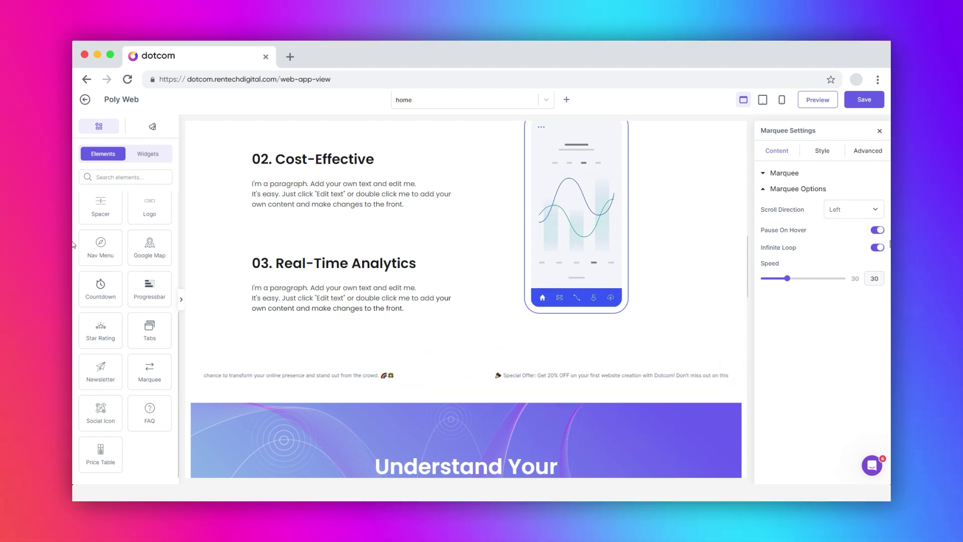
click(878, 247)
click(877, 248)
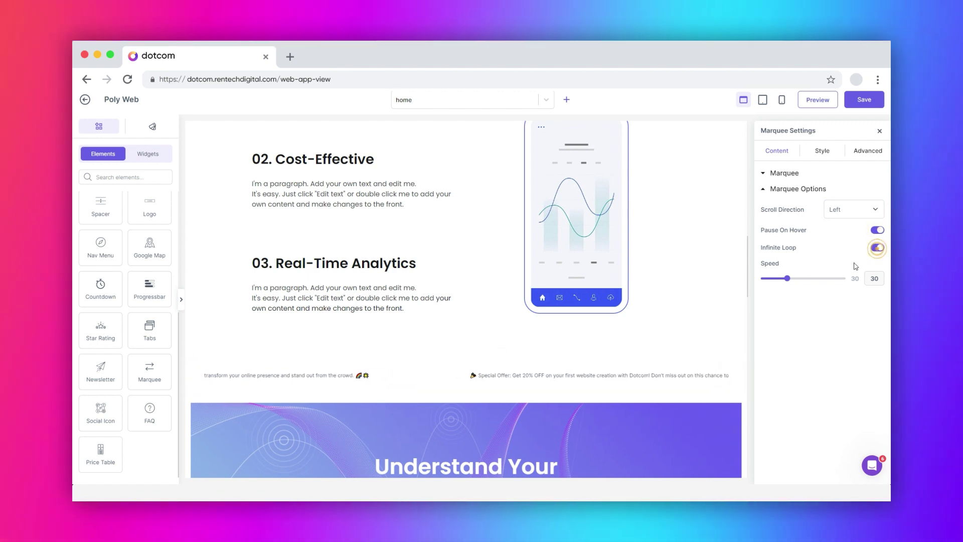
drag(790, 284, 791, 282)
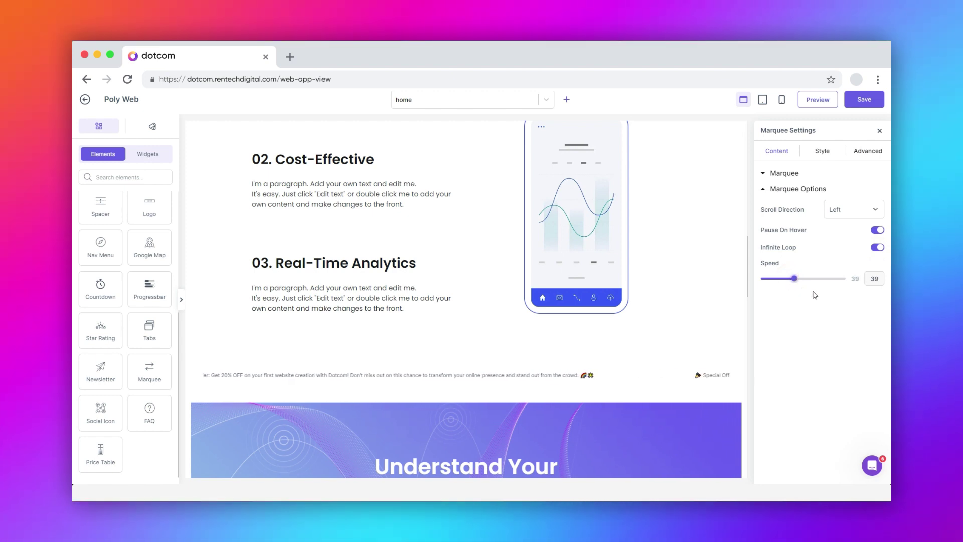
Set the marquee text colour to black (0, 0, 0) in its Style options
click(825, 154)
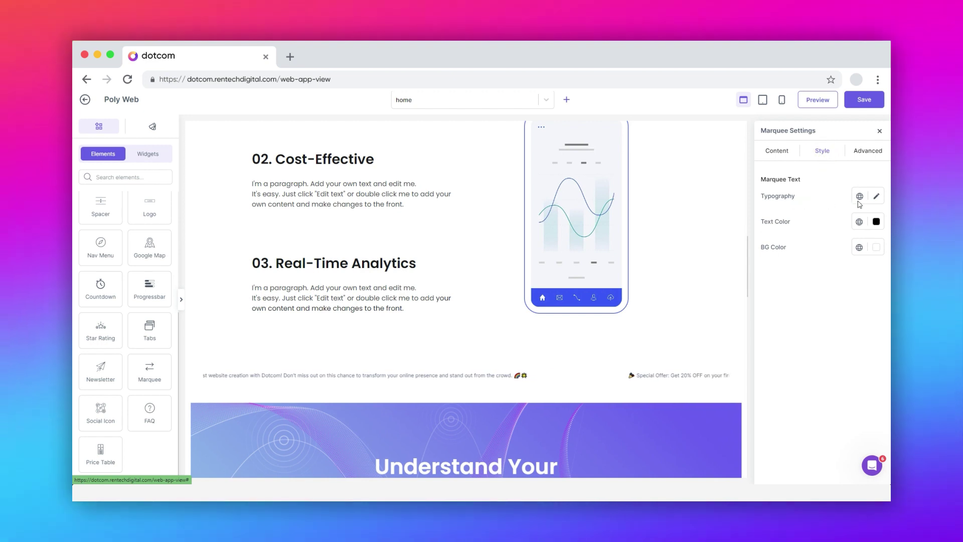
click(876, 221)
click(787, 274)
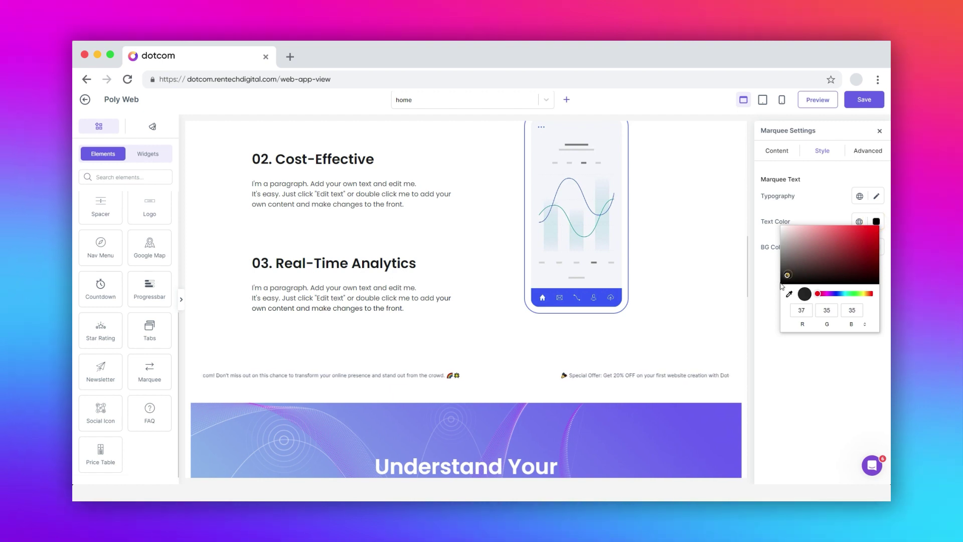
click(779, 284)
click(819, 241)
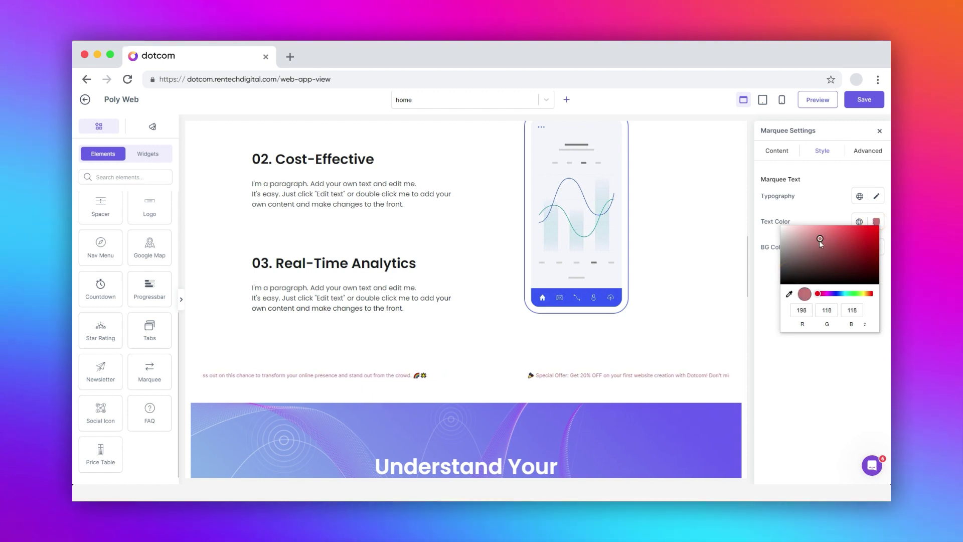
drag(819, 241, 797, 269)
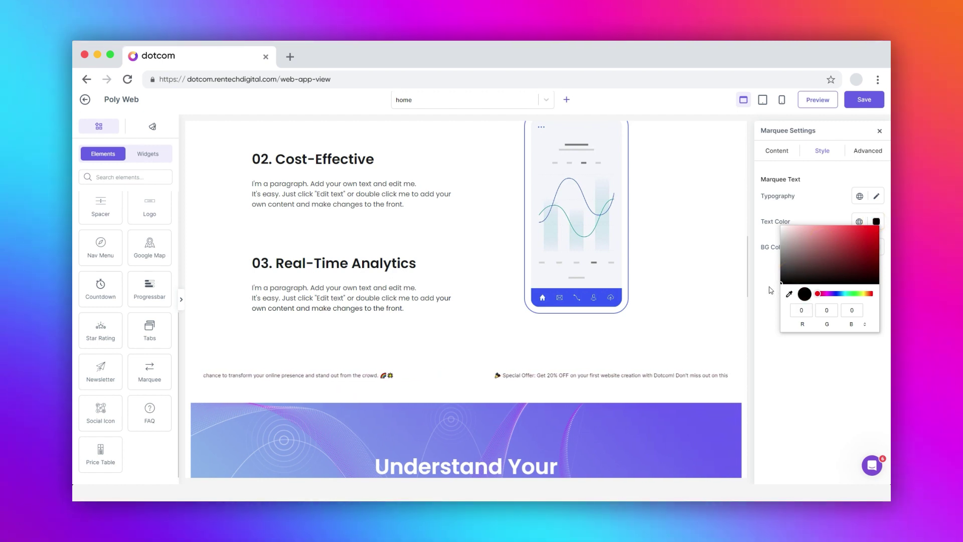
click(769, 288)
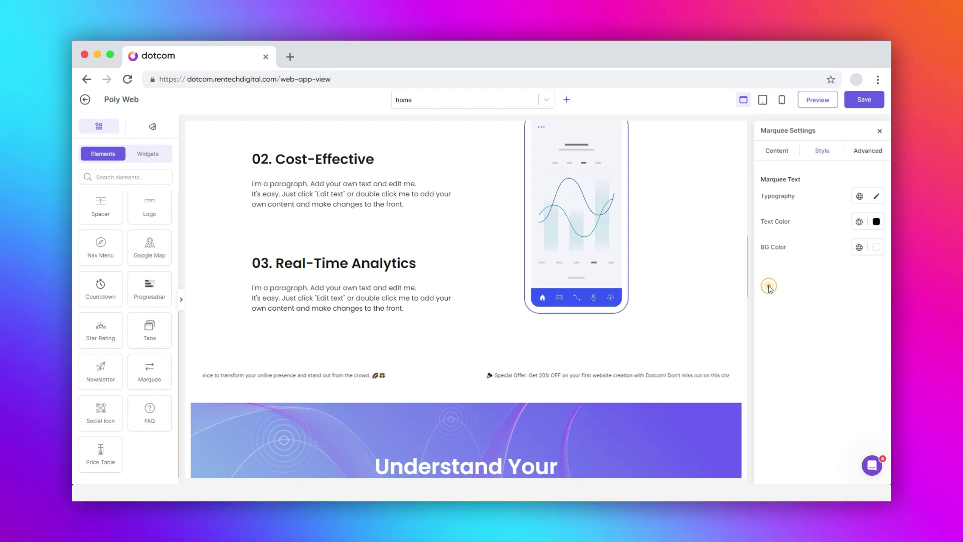
Give the marquee 10 px padding on all four sides, keeping width at Default
click(867, 151)
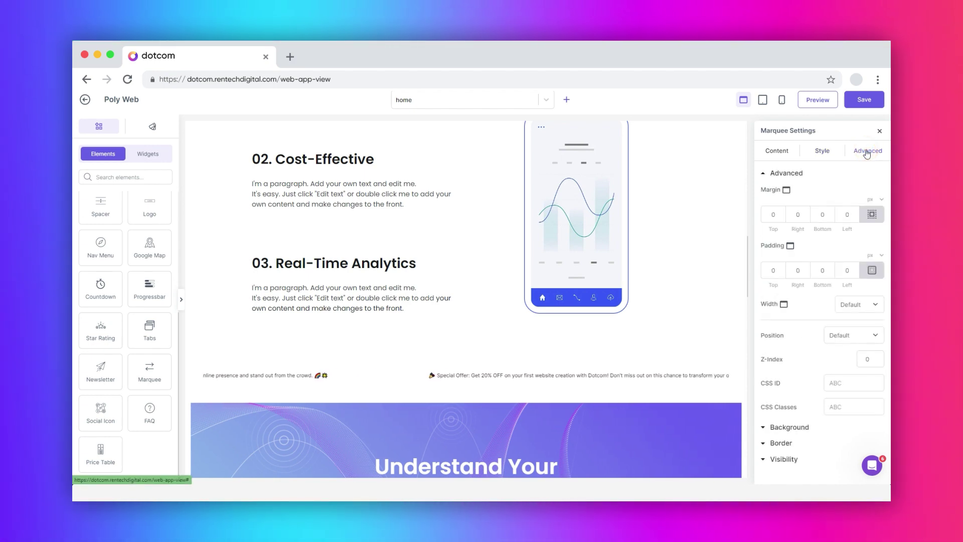
click(763, 428)
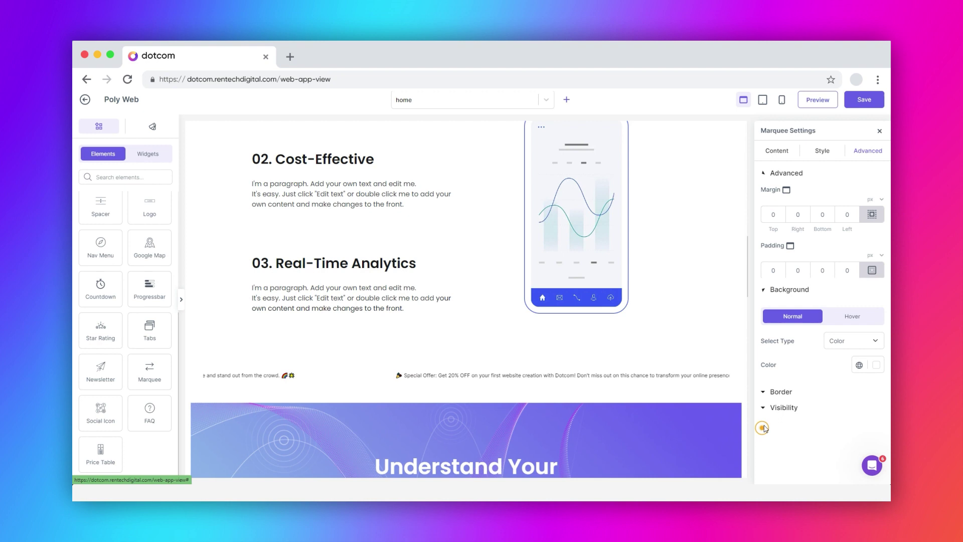
click(764, 356)
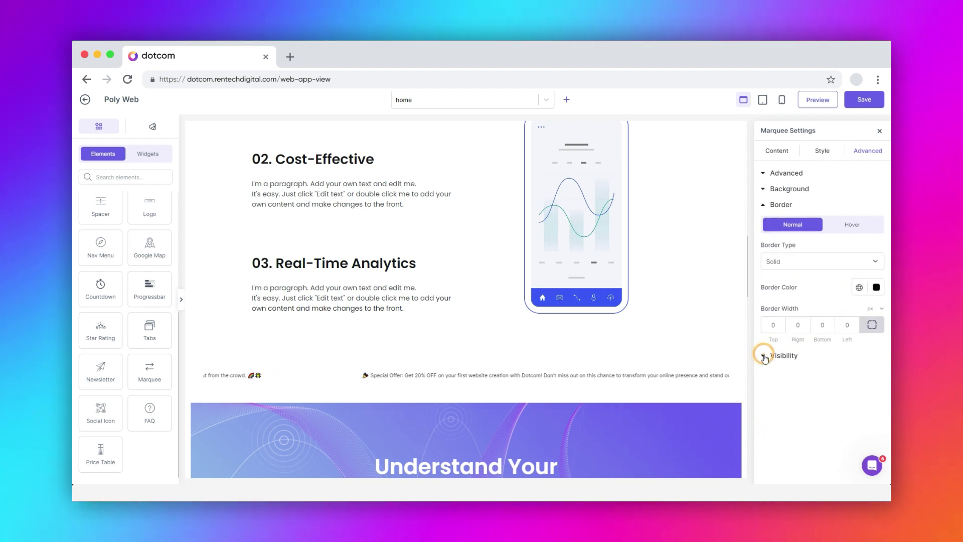
click(764, 358)
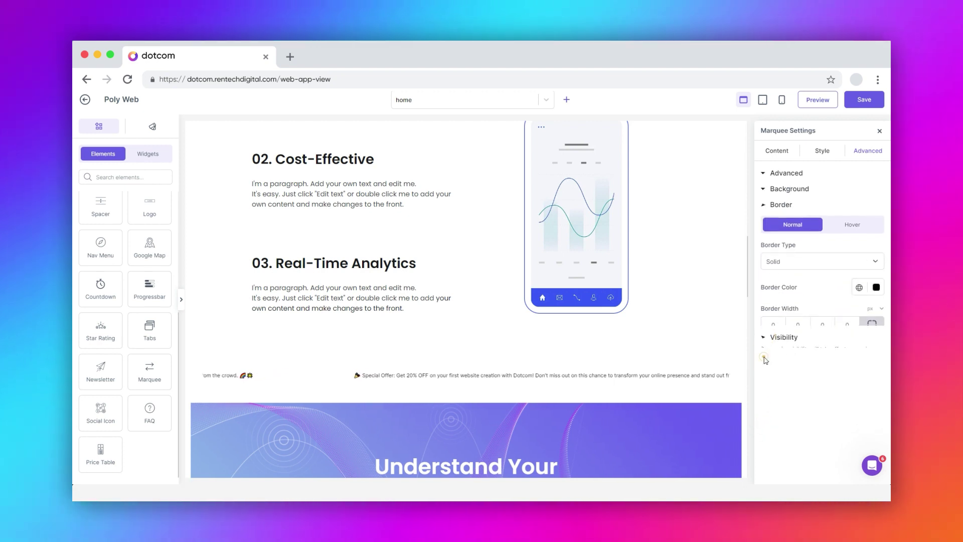
click(763, 174)
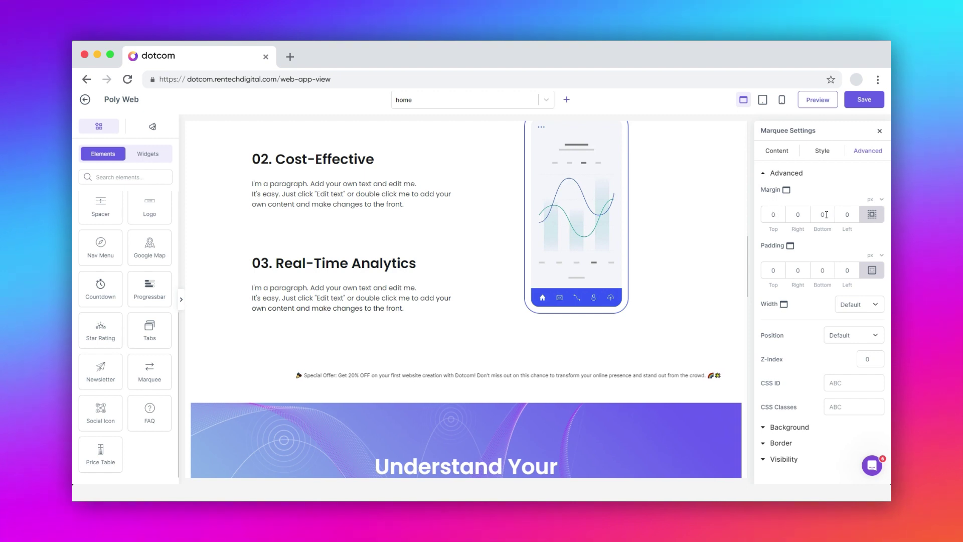
double_click(770, 271)
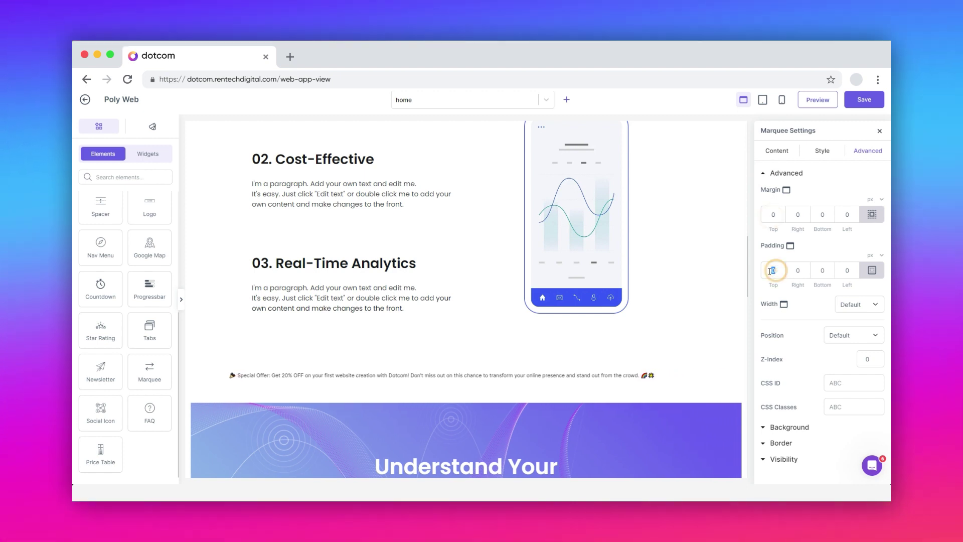
text(10)
click(858, 304)
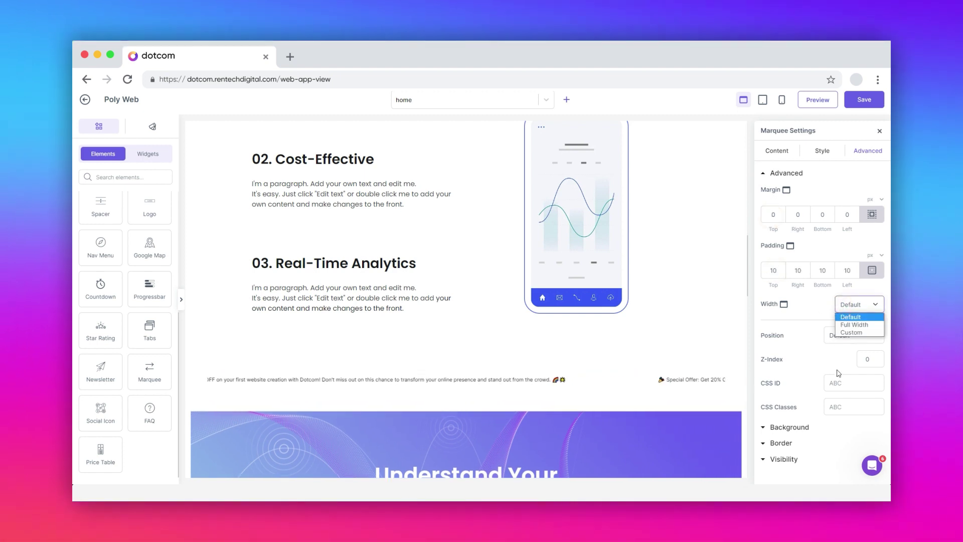
click(836, 411)
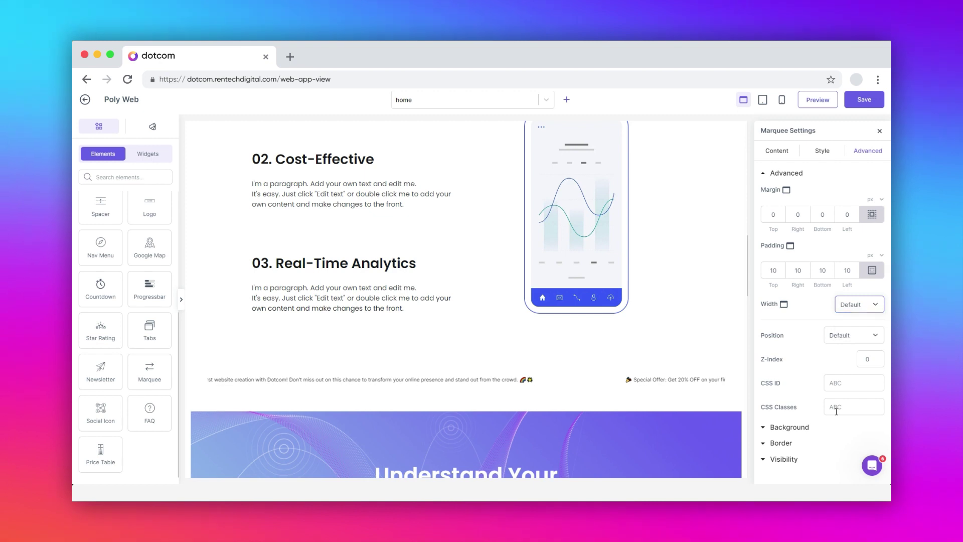
Keep Color as the background type with a 5 px normal radius on all corners, then view hover settings
click(763, 429)
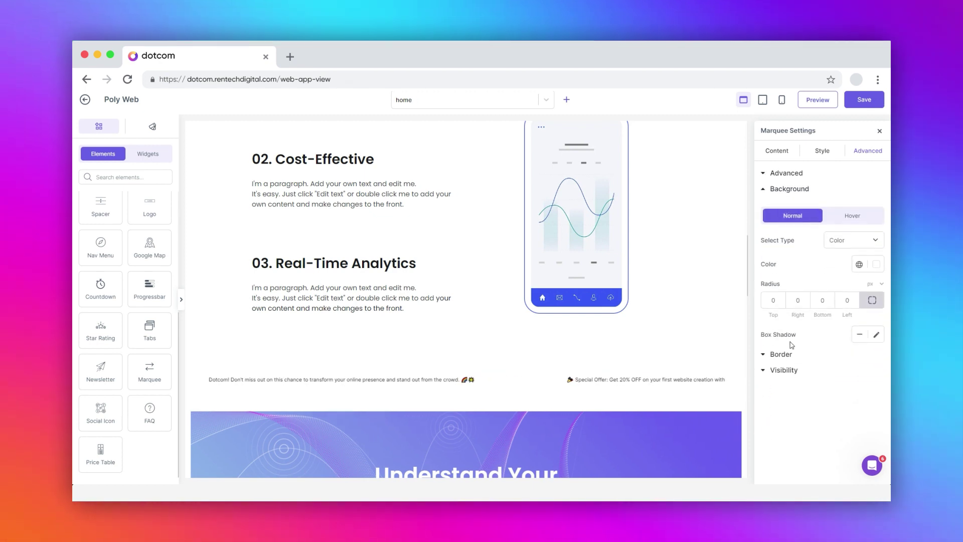
click(849, 217)
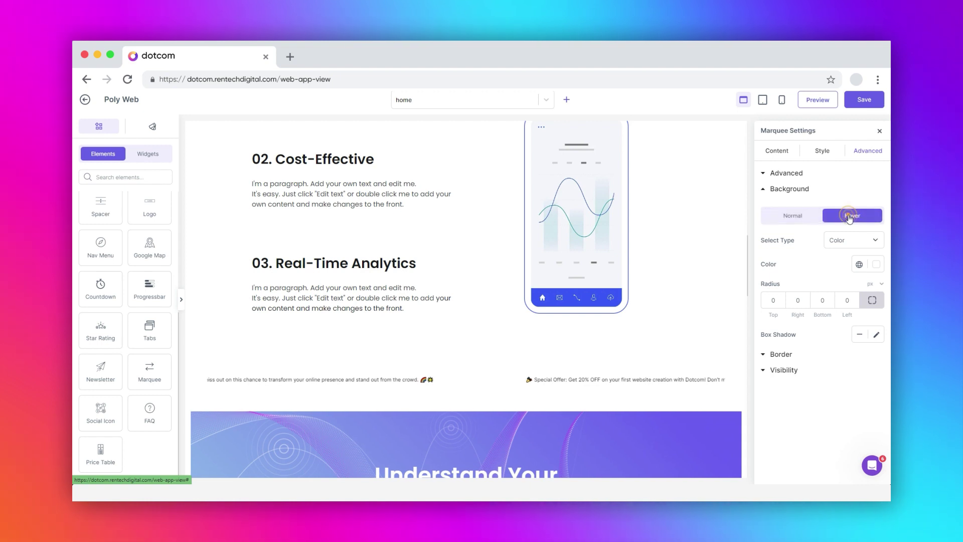
click(793, 217)
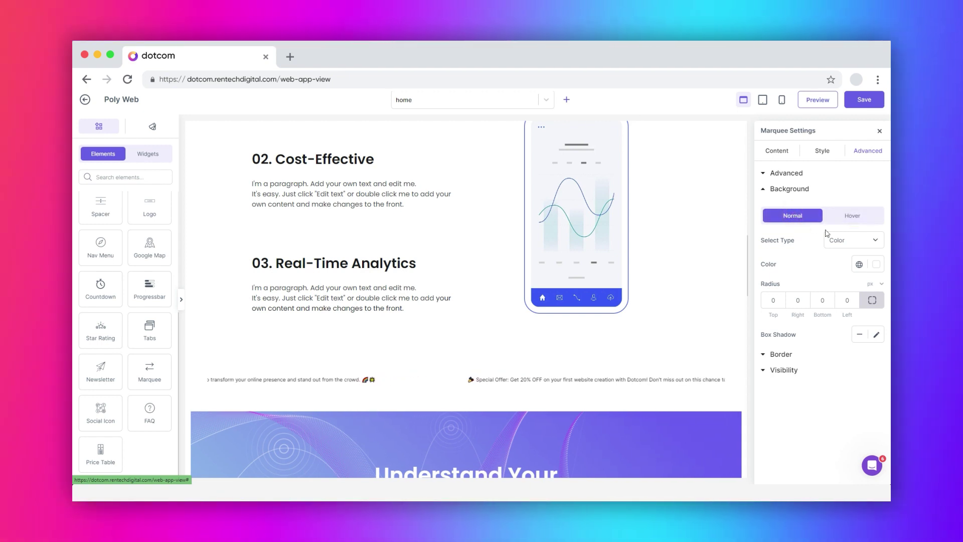
click(852, 241)
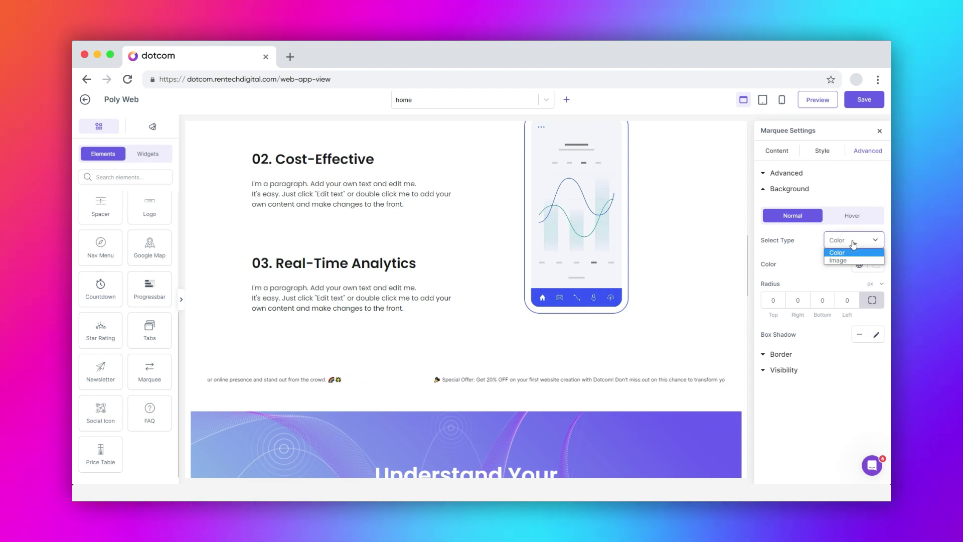
click(773, 301)
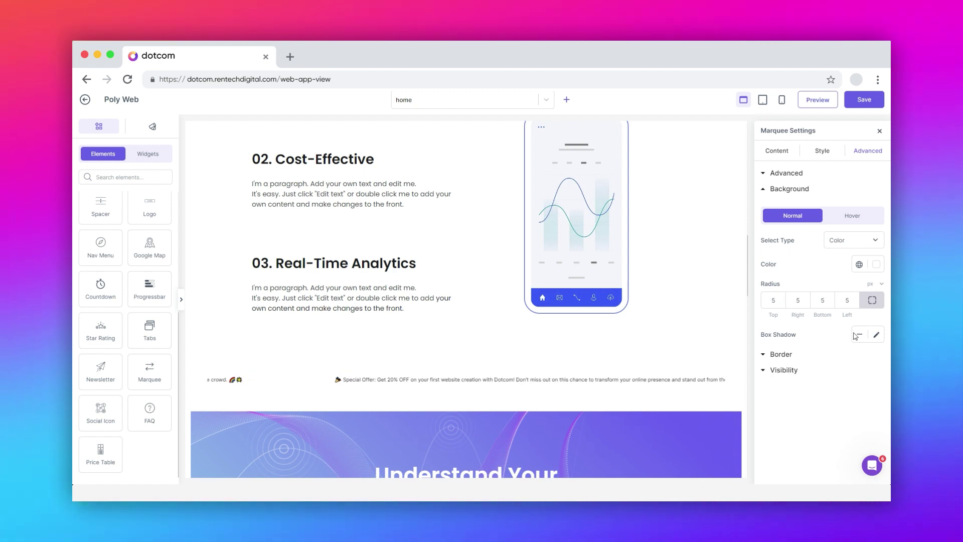
click(852, 217)
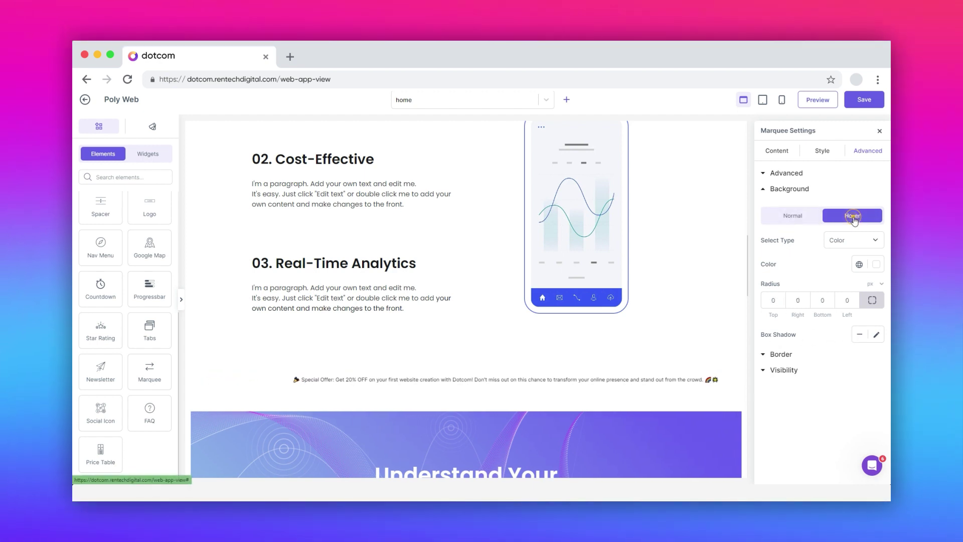
Keep Solid as the marquee's border type, checking both normal and hover border settings
click(764, 355)
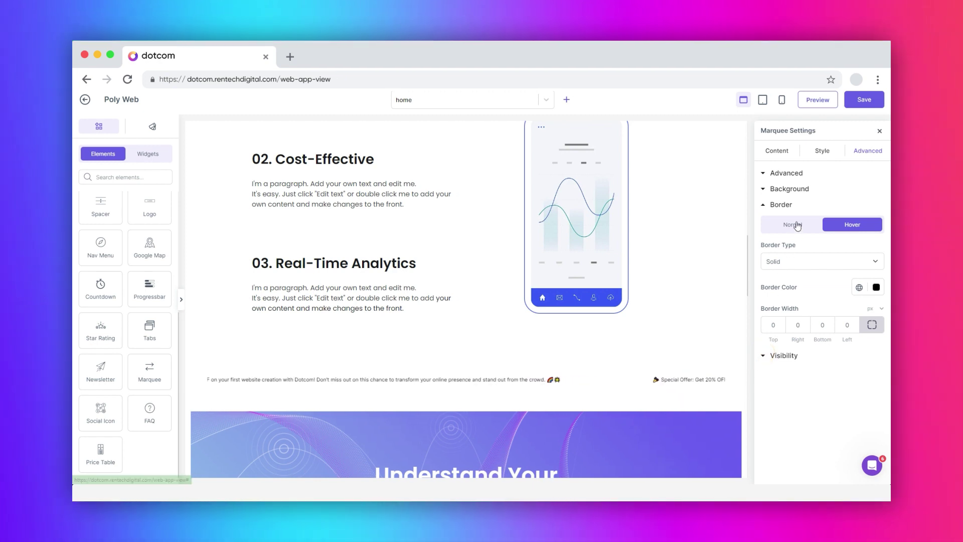
click(791, 261)
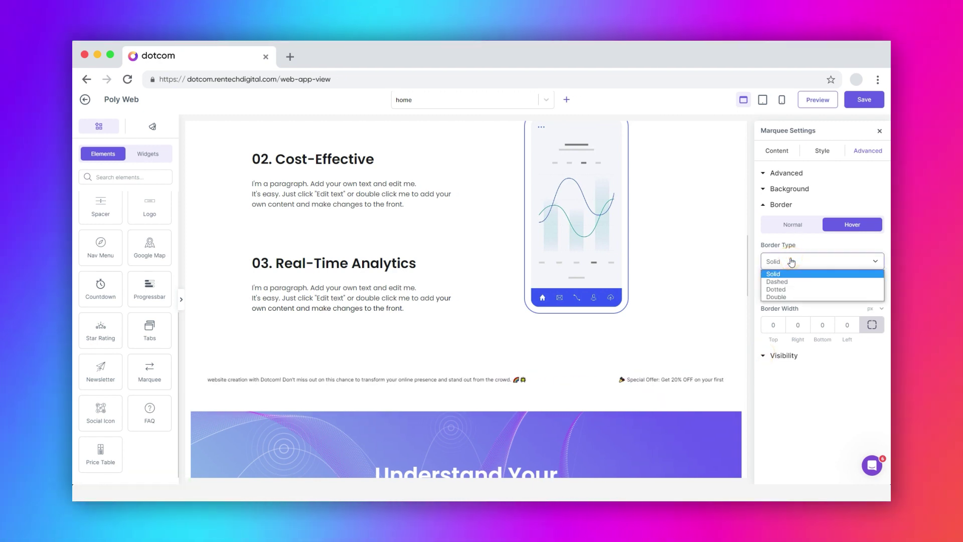
click(791, 261)
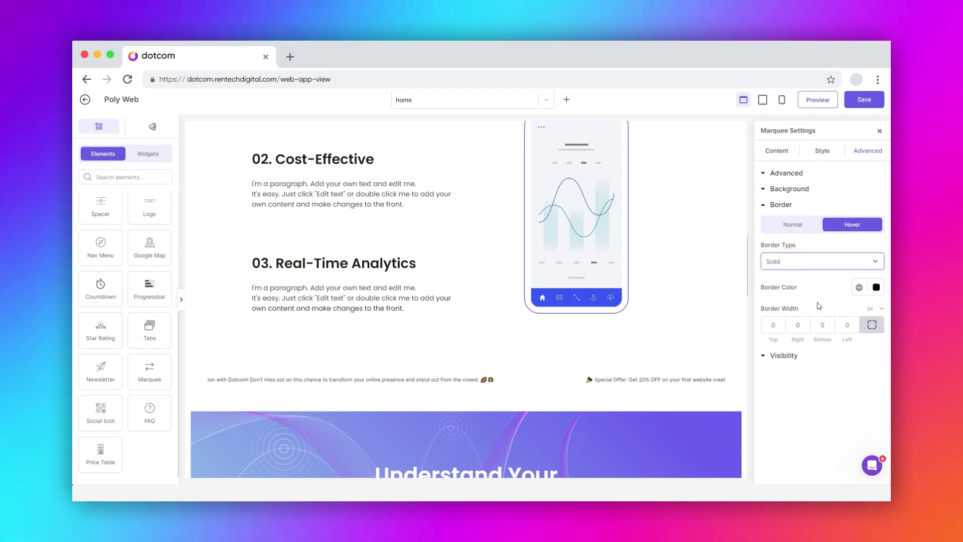
click(788, 226)
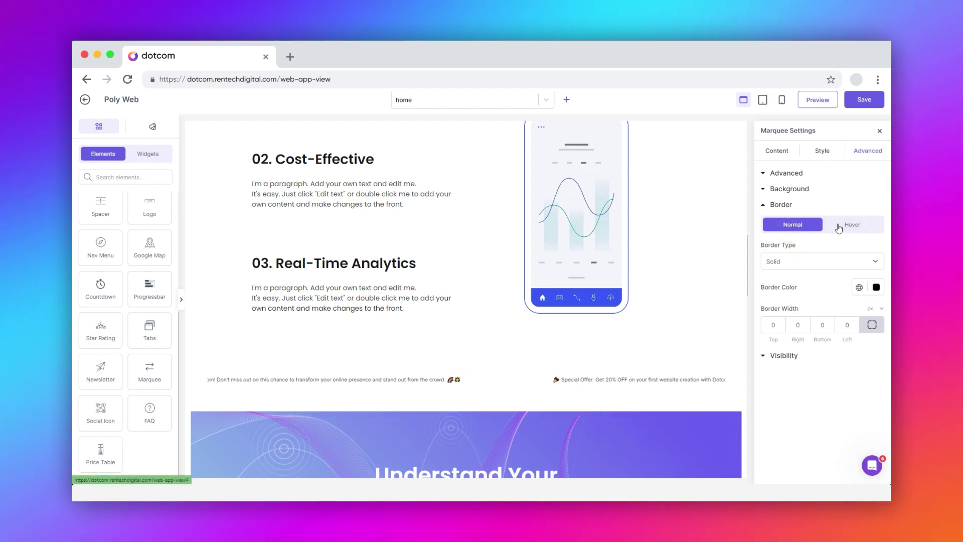
click(838, 226)
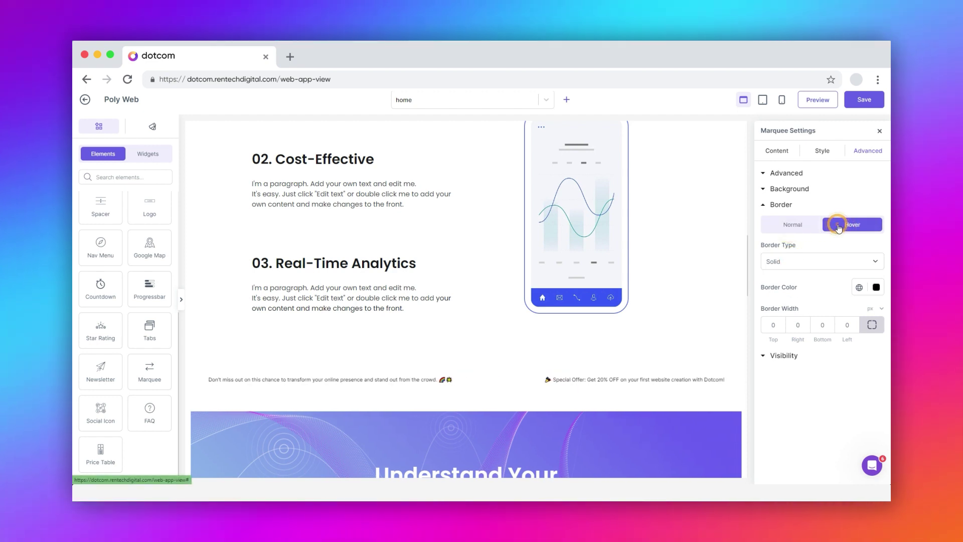
Toggle the Hide On Desktop, Tablet Portrait and Mobile Portrait visibility switches
click(764, 357)
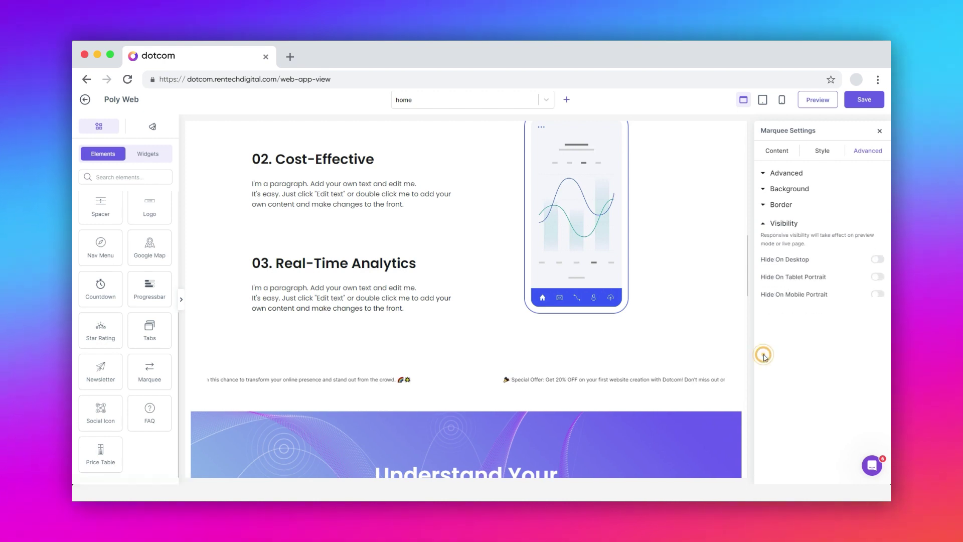
click(875, 257)
click(877, 274)
click(877, 291)
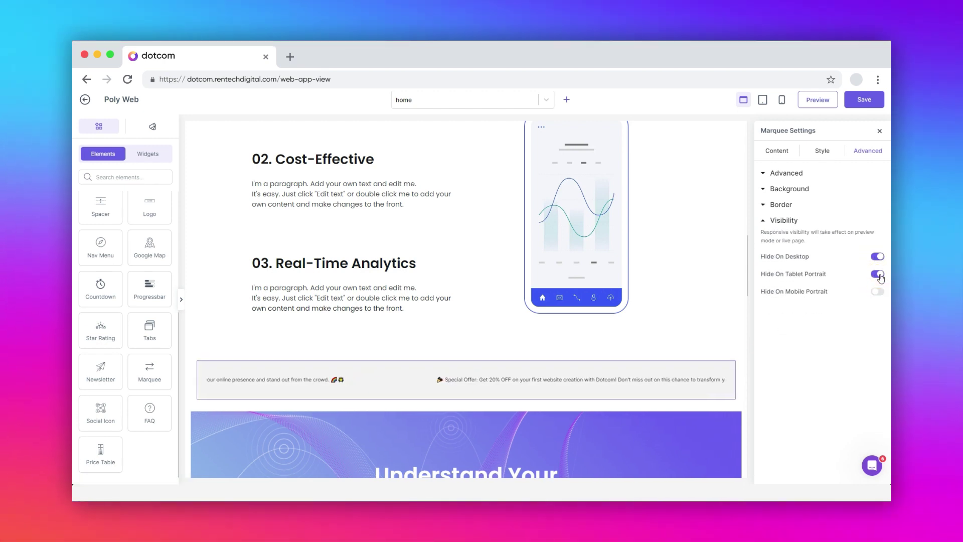
Show the marquee on desktop again, then give its column a custom 100% width and 40 px gap
click(878, 258)
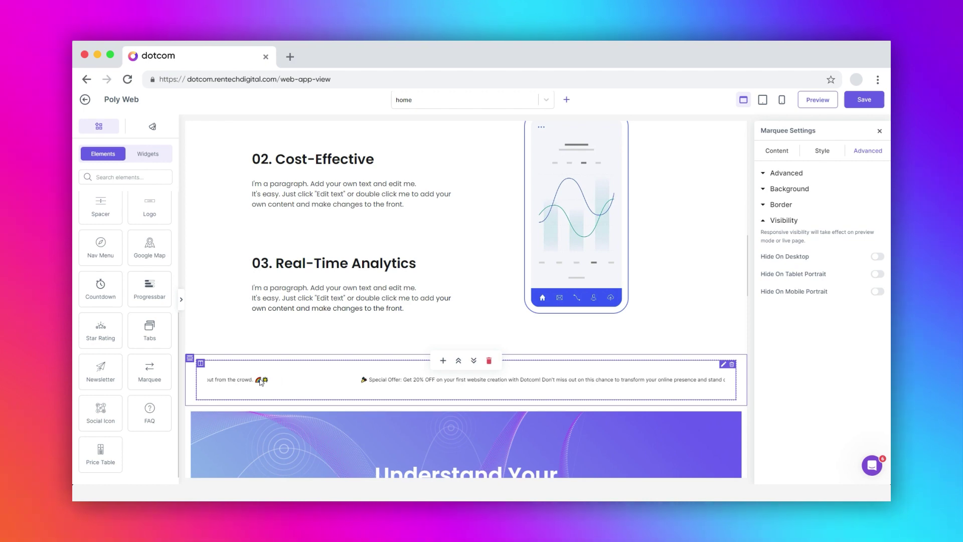
click(201, 363)
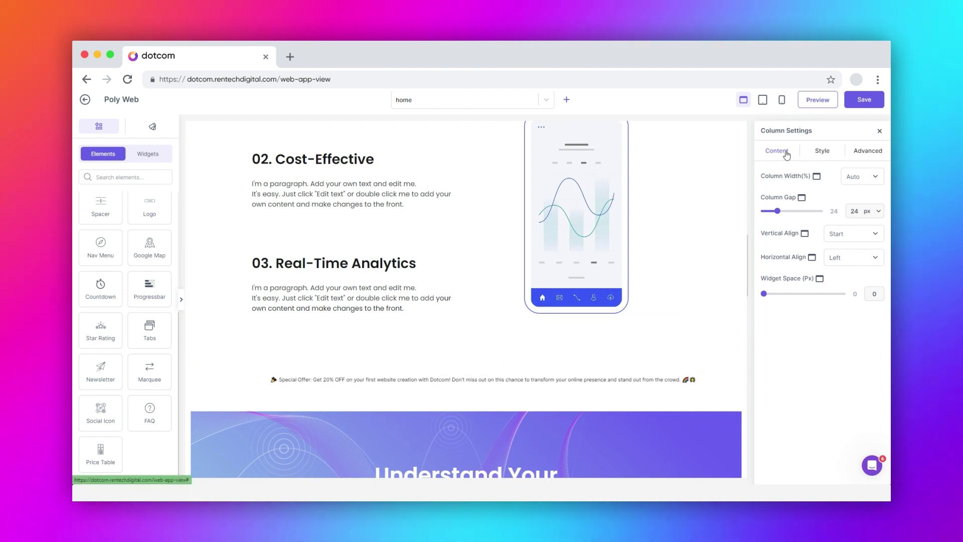
click(851, 177)
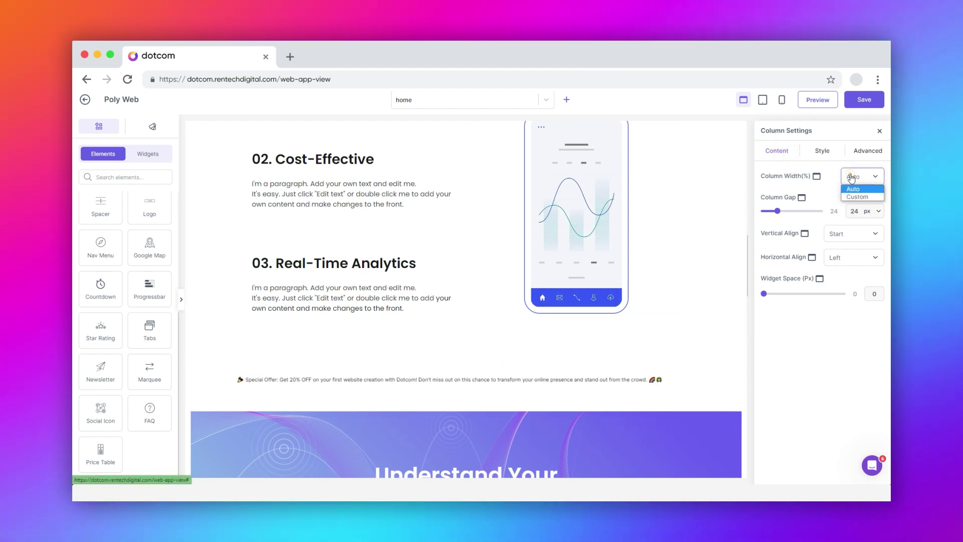
click(856, 196)
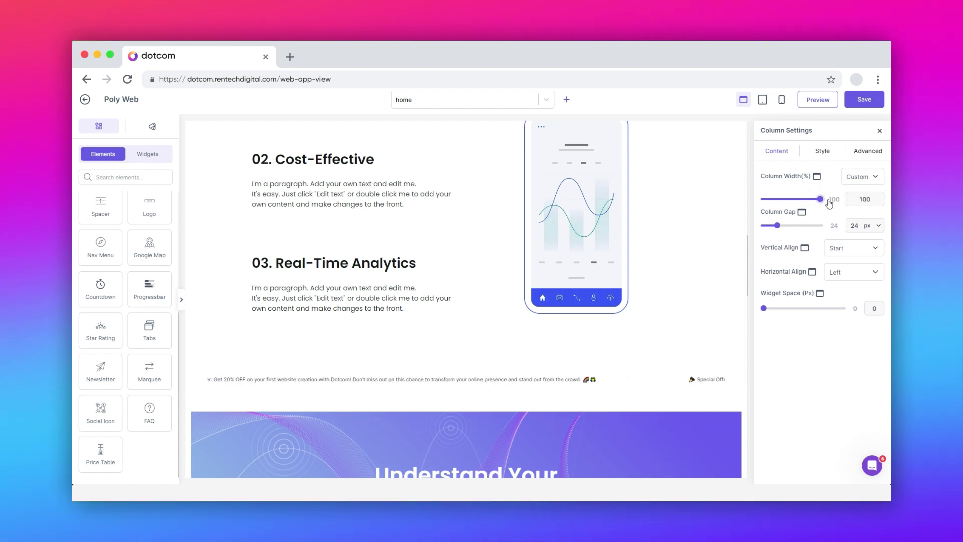
drag(778, 225, 790, 229)
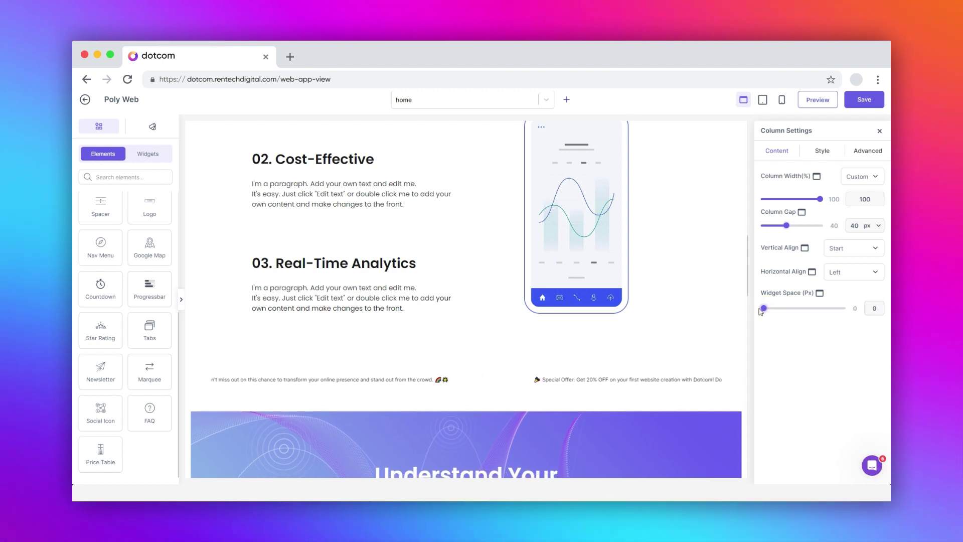
Review the column's normal and hover background and its border styling, then view its advanced spacing settings
click(822, 152)
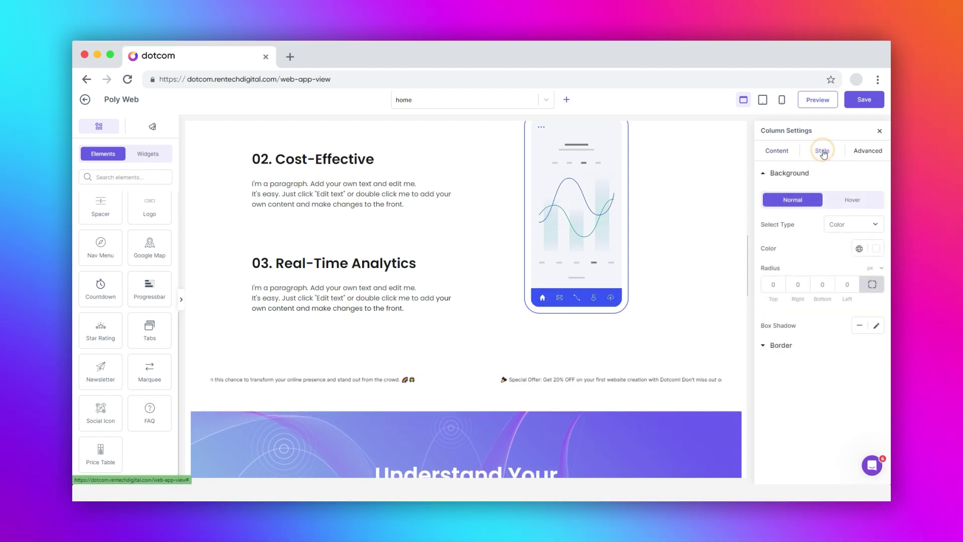
click(846, 204)
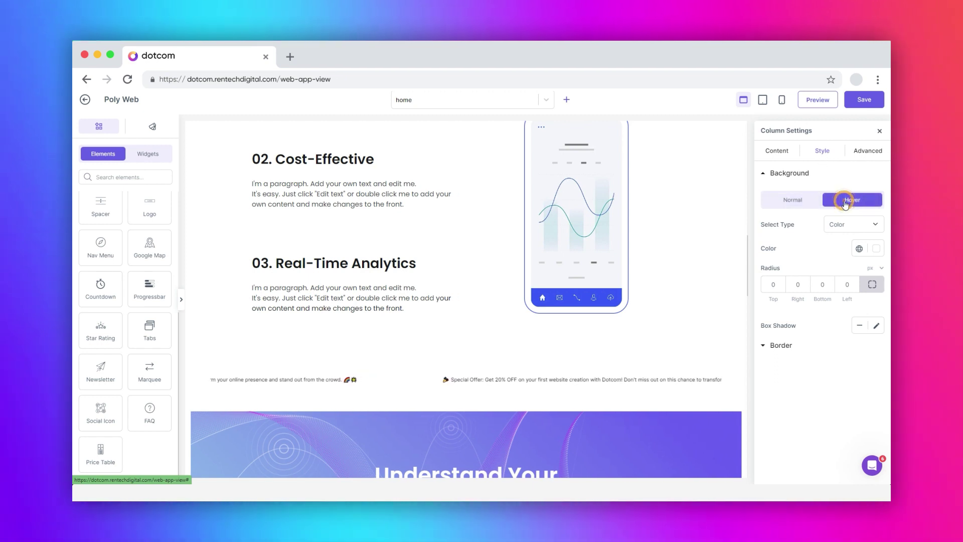
click(794, 203)
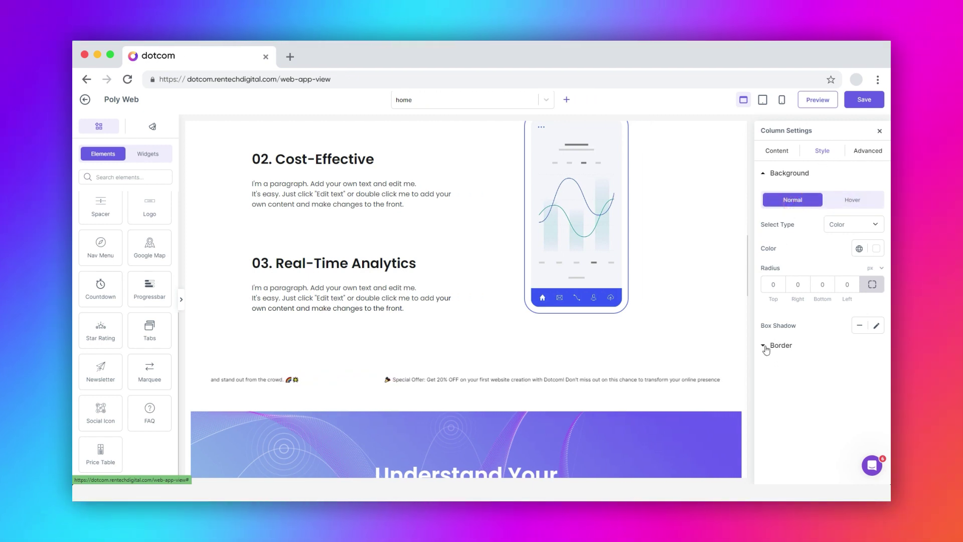
click(766, 348)
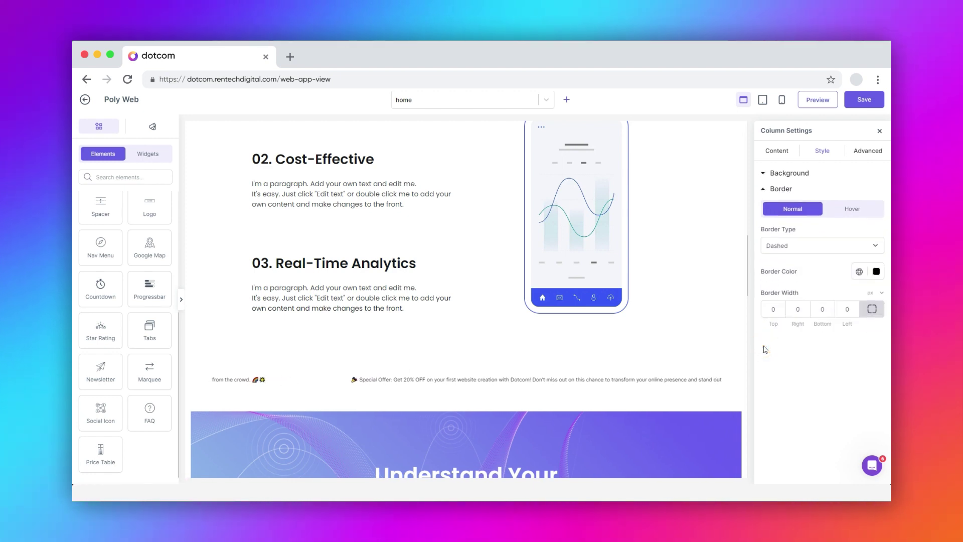
click(864, 152)
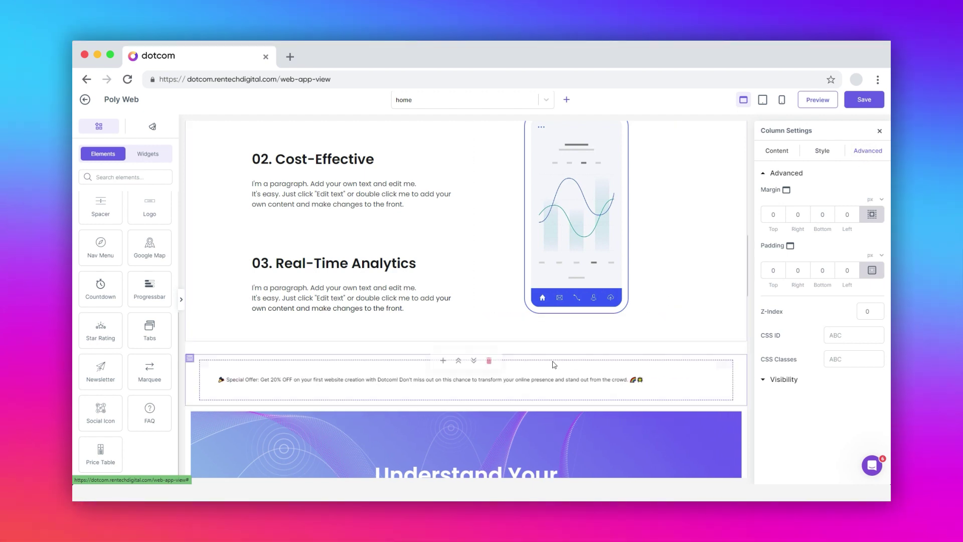
Select the marquee row, browse its Content, Style and Advanced settings, and keep 100% width
click(189, 359)
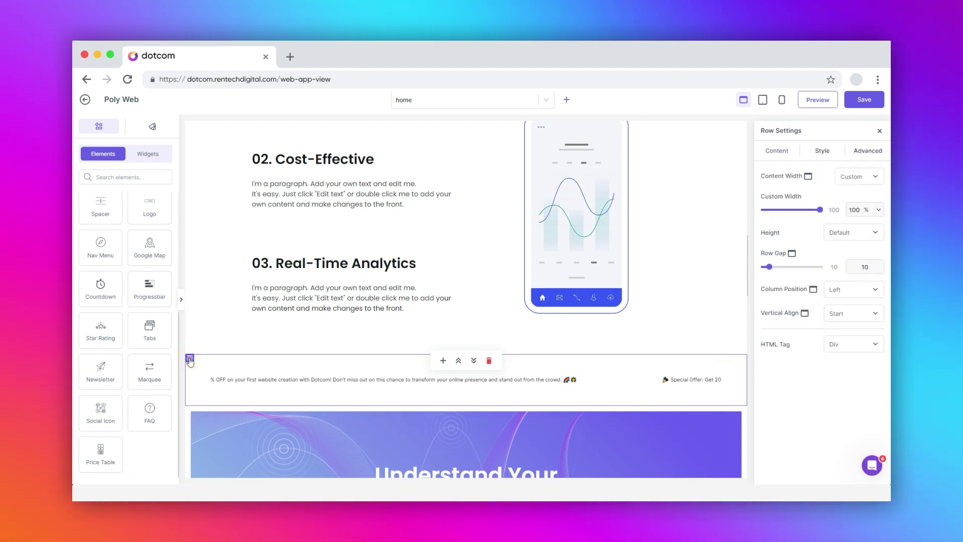
click(780, 151)
click(822, 152)
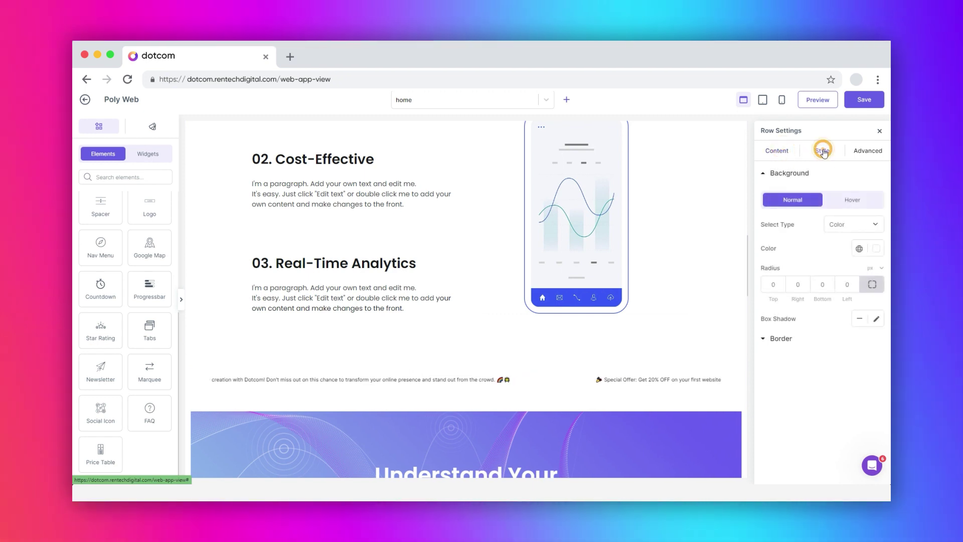
click(869, 152)
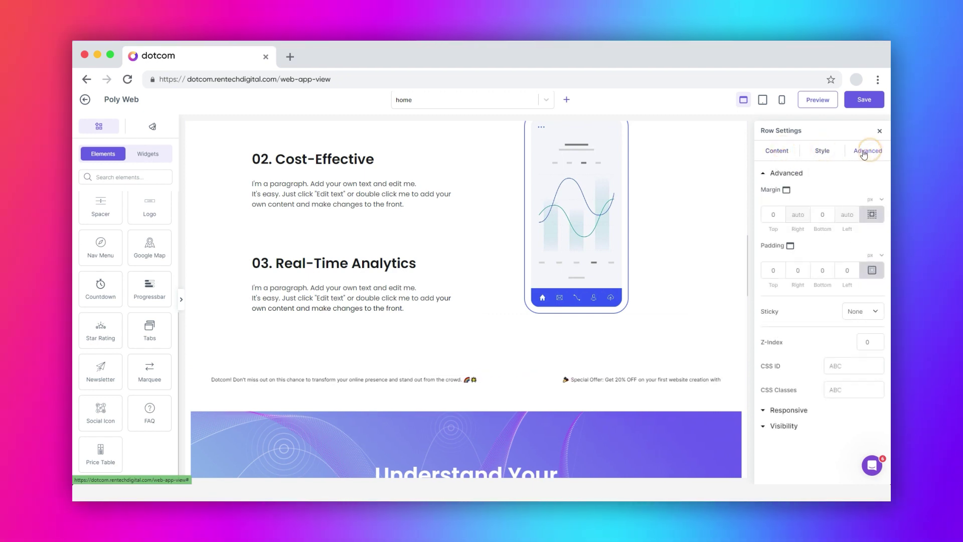
click(780, 152)
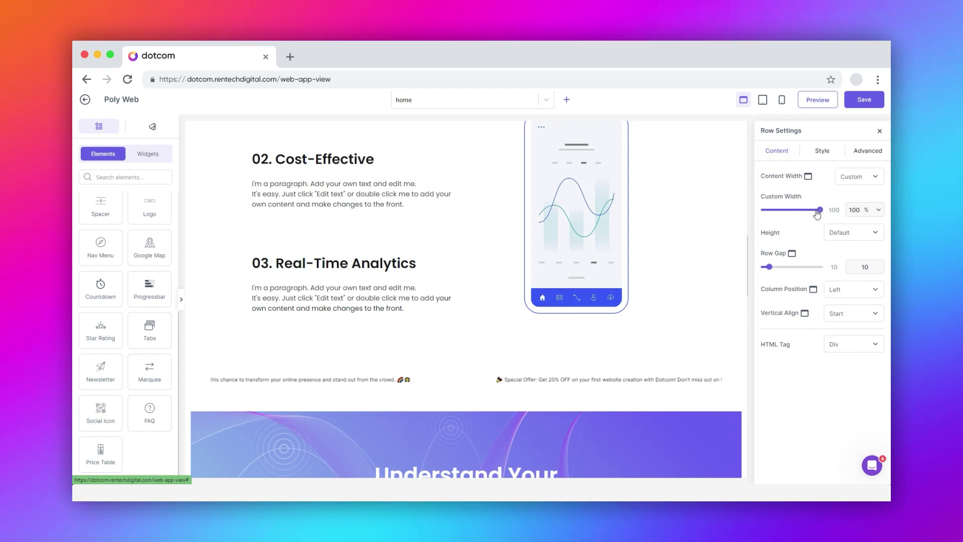
drag(819, 211, 805, 211)
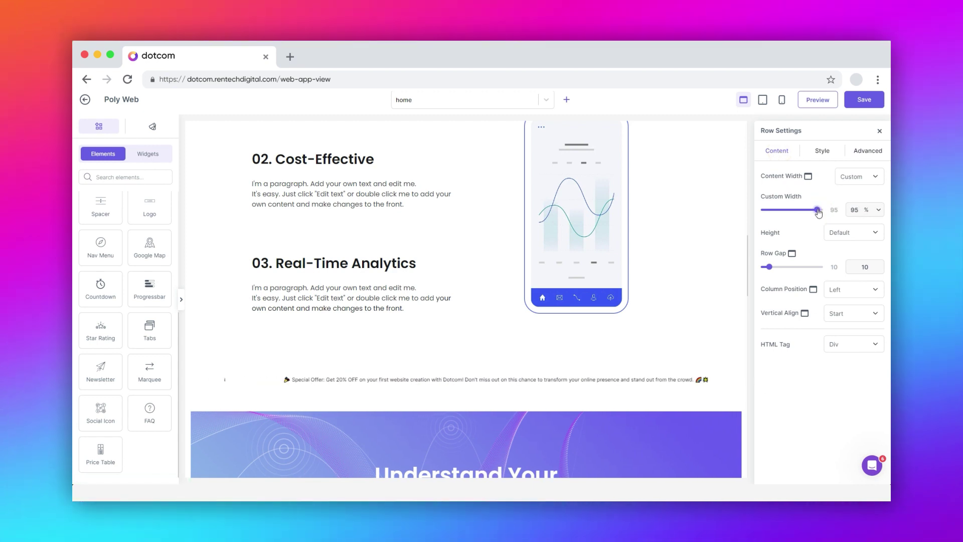
click(849, 236)
Give the row a 21 row gap, Center vertical alignment and a Div HTML tag
drag(769, 267, 775, 266)
click(846, 313)
click(836, 330)
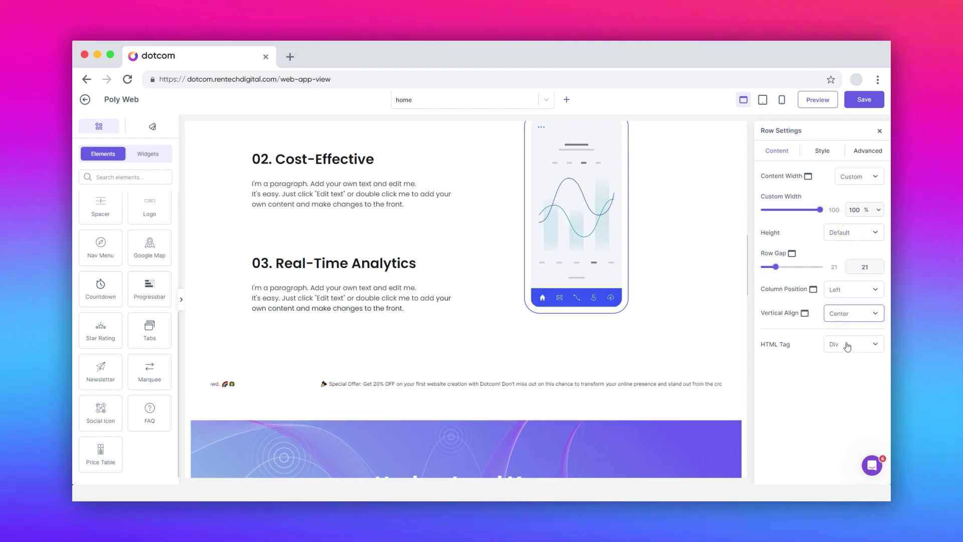
click(847, 344)
click(839, 364)
click(844, 345)
click(846, 360)
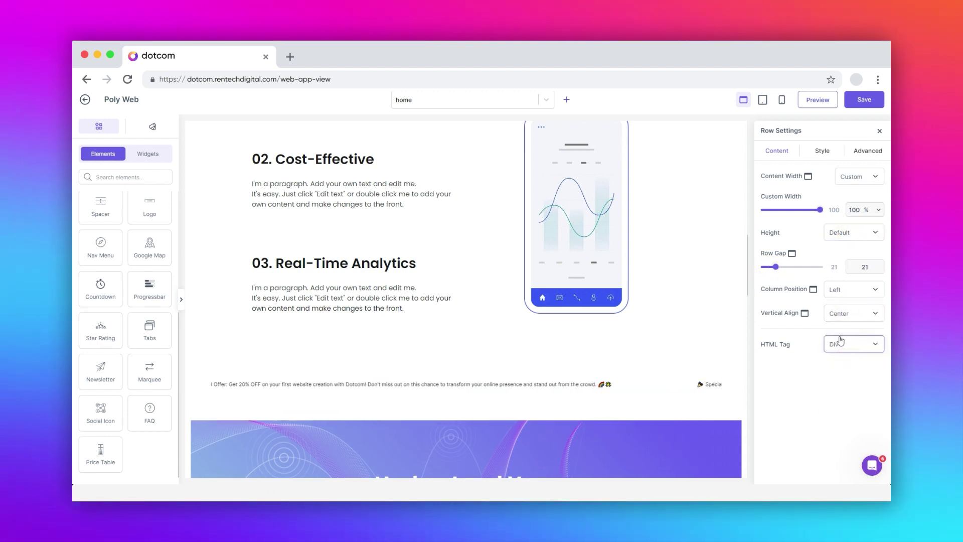
Review the row's Style options: normal and hover backgrounds, background type, and border settings
click(821, 152)
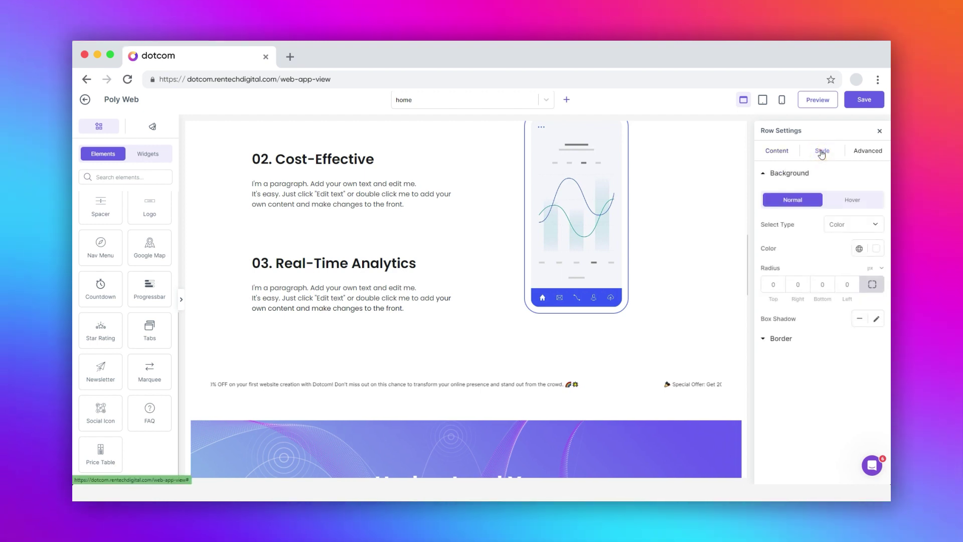
click(855, 201)
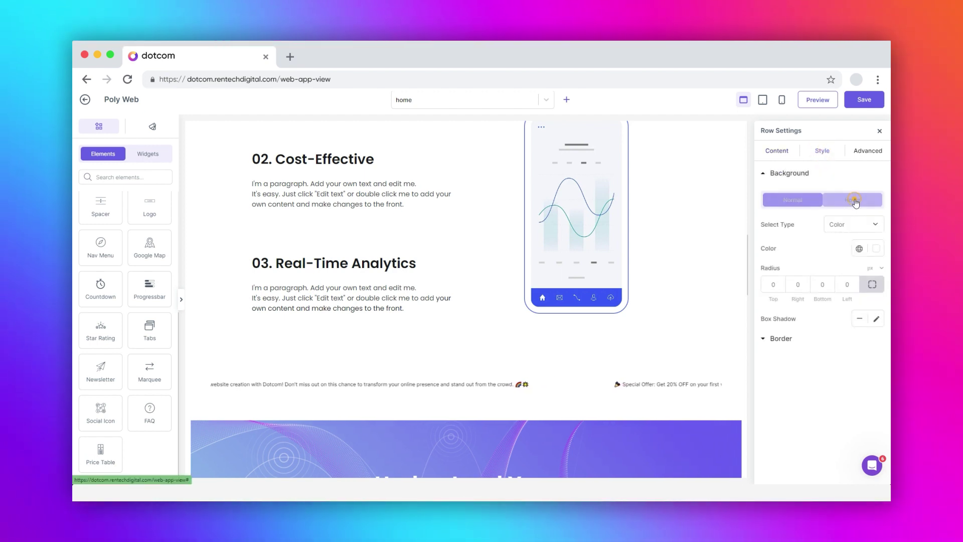
click(806, 209)
click(847, 224)
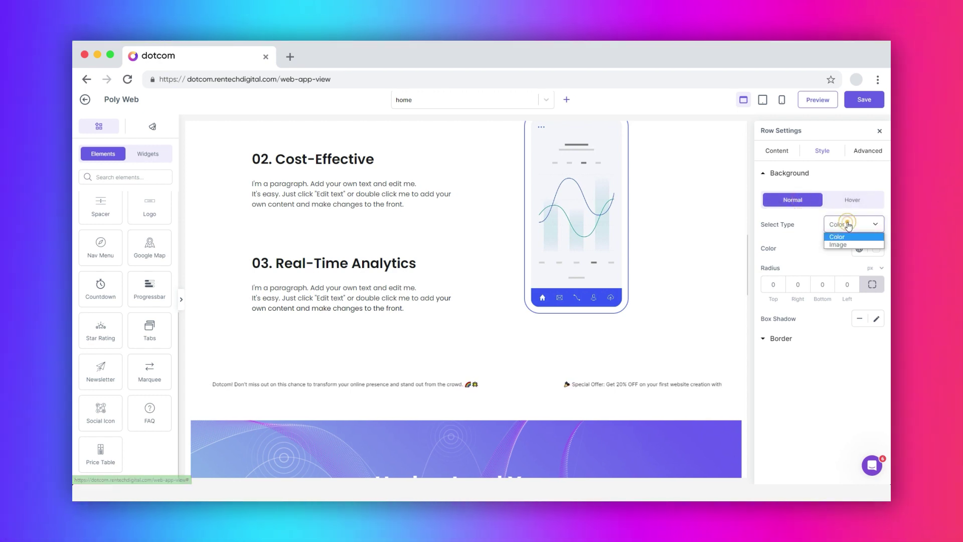
click(763, 338)
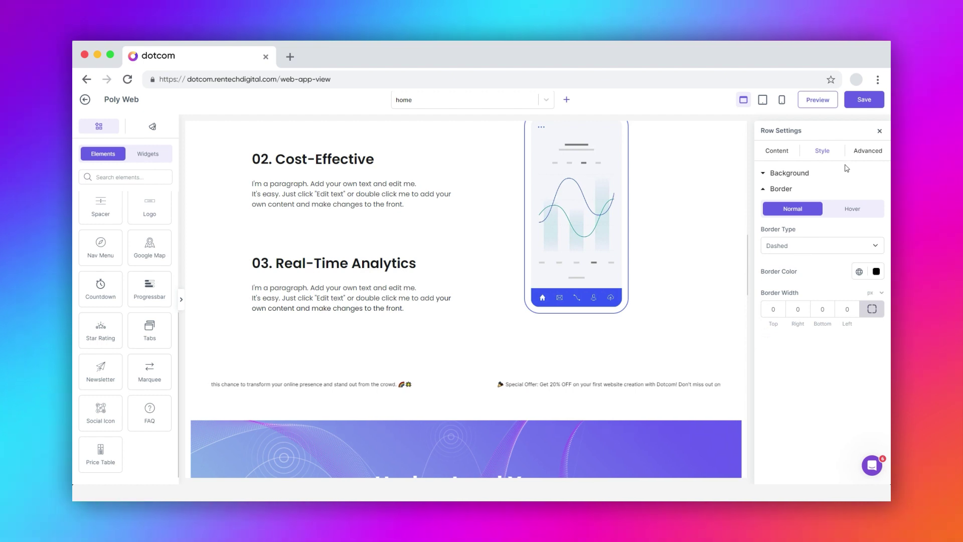
Expand Advanced Responsive and Visibility options and turn Hide On Tablet Portrait off
click(867, 152)
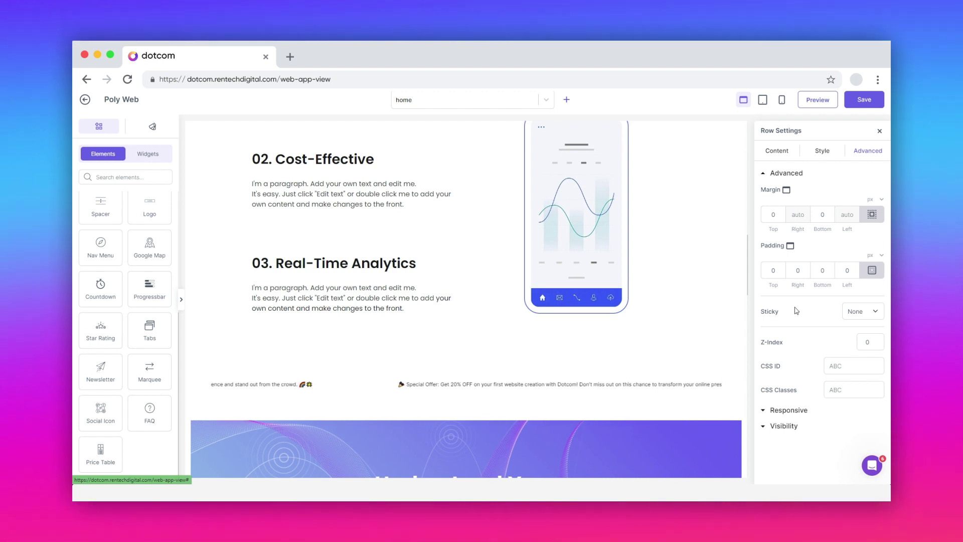
click(763, 409)
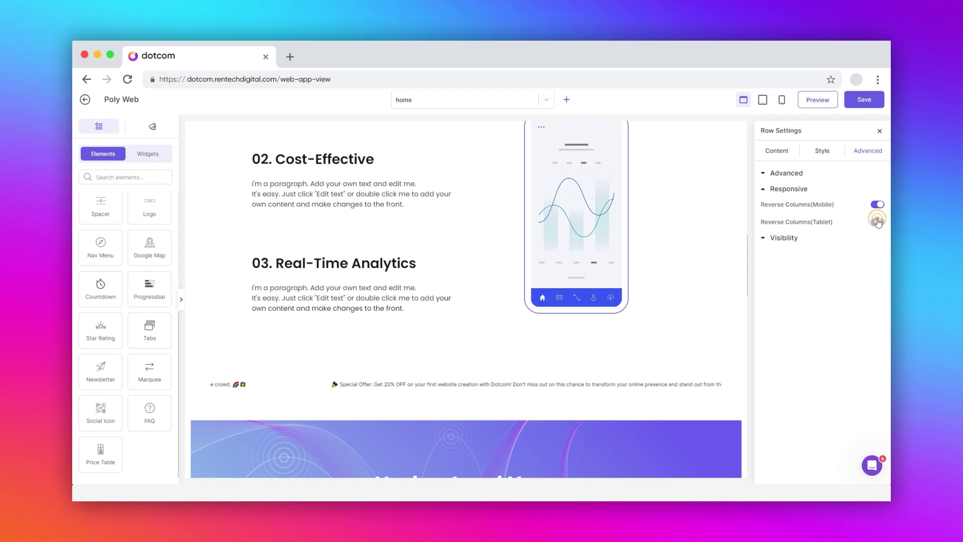
click(763, 238)
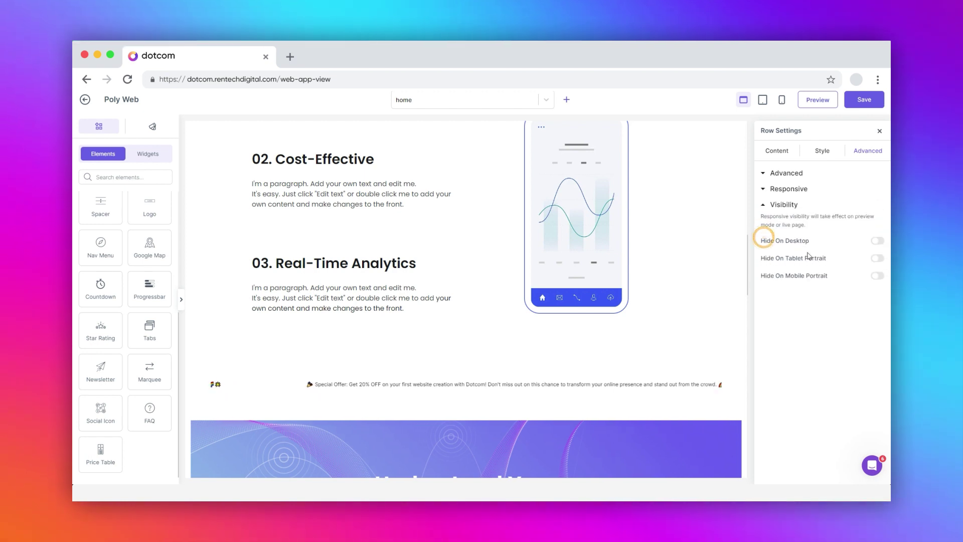
click(877, 258)
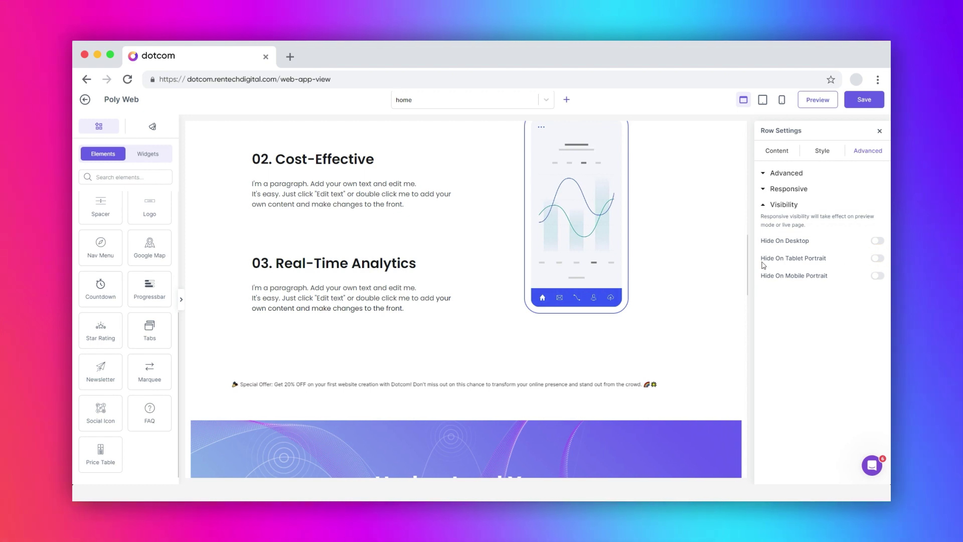
Close the marquee row's section menu and save the home page
click(189, 358)
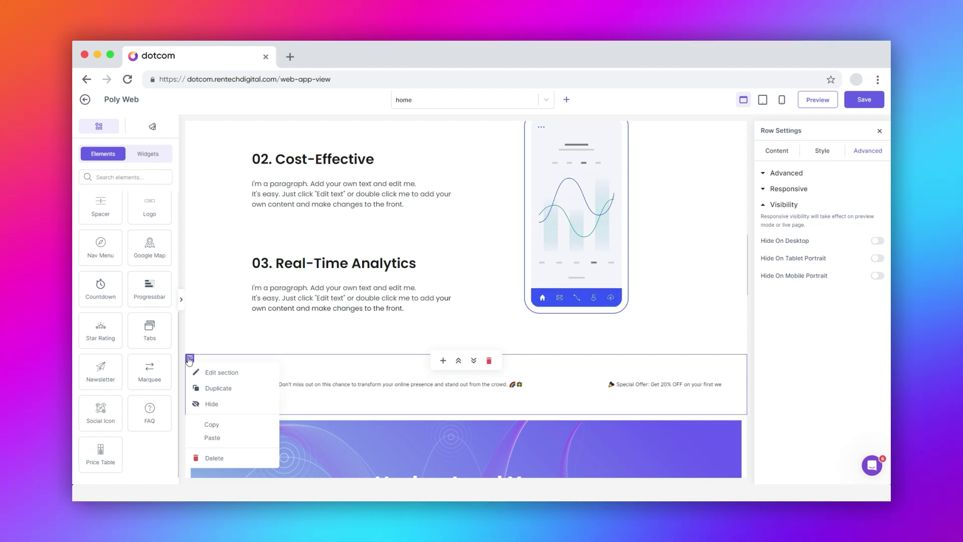
click(658, 205)
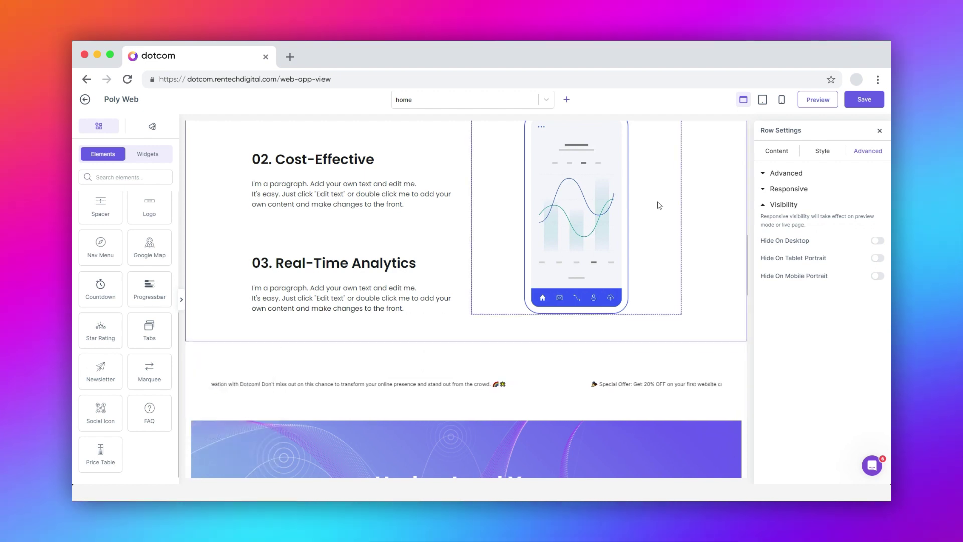
click(861, 101)
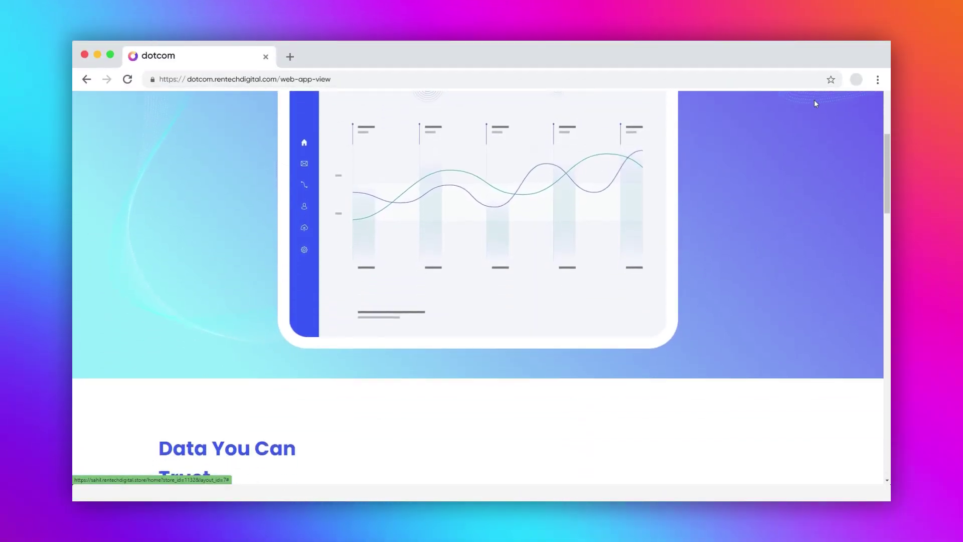
scroll(814, 103, down, 10)
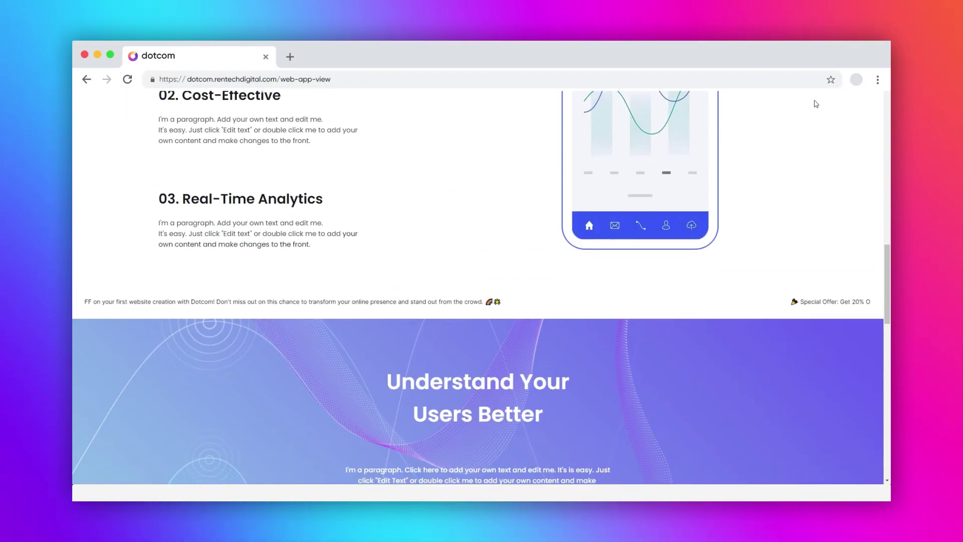